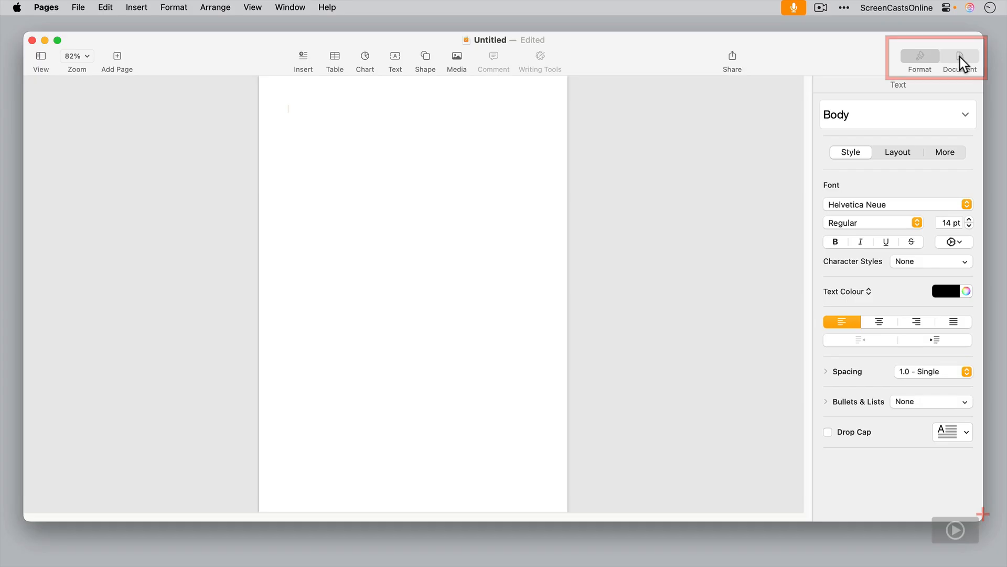
Examine the document setup options and the command for converting the blank document to page layout.
left_click(960, 57)
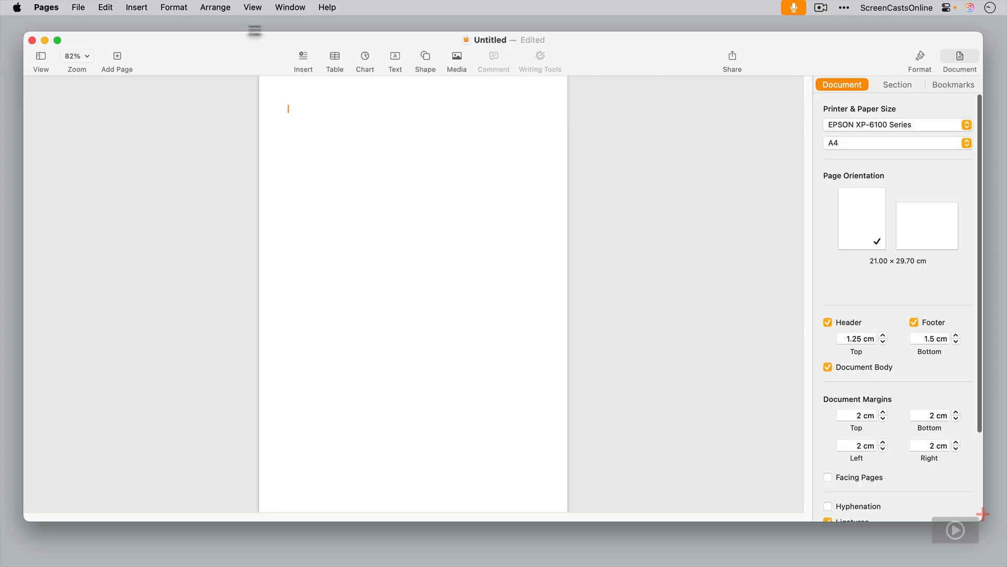
left_click(77, 8)
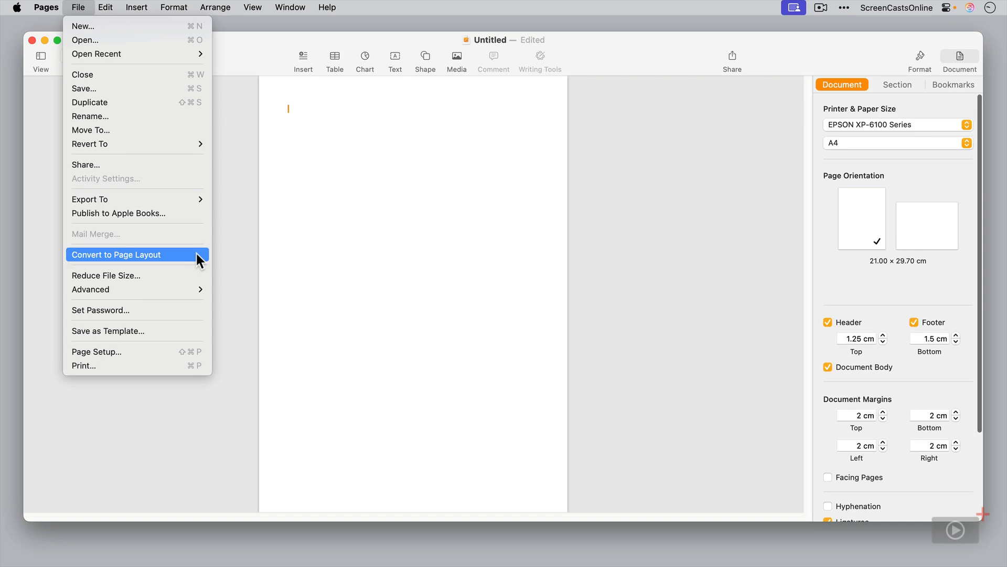
left_click(233, 282)
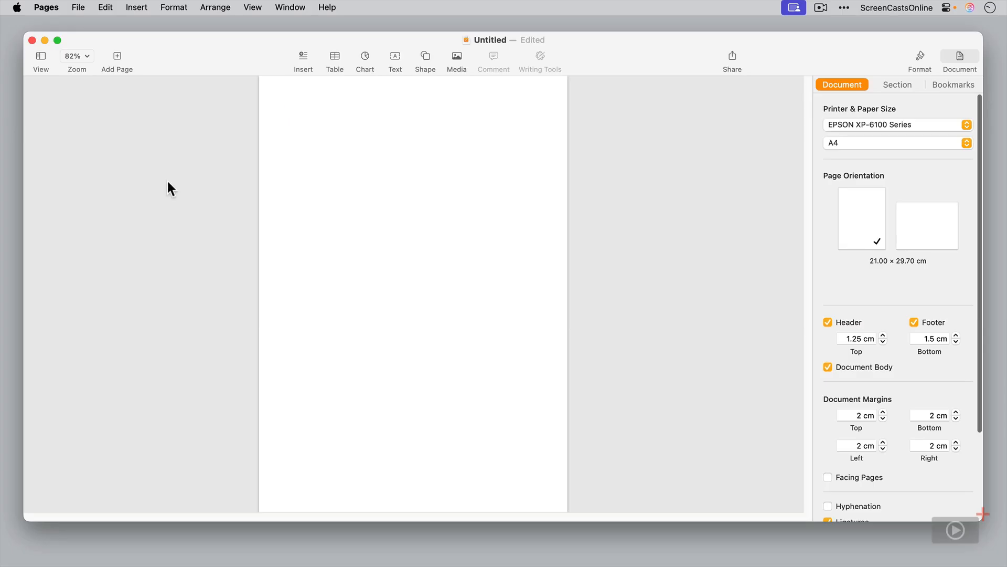
Show the layout outlines of the body, header and footer, and display the page thumbnails.
left_click(261, 8)
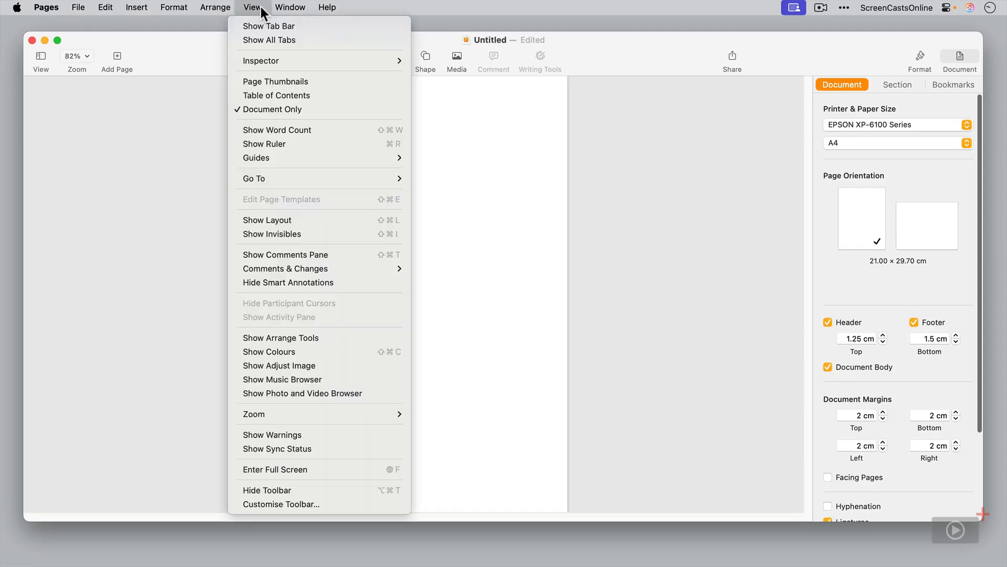
left_click(263, 219)
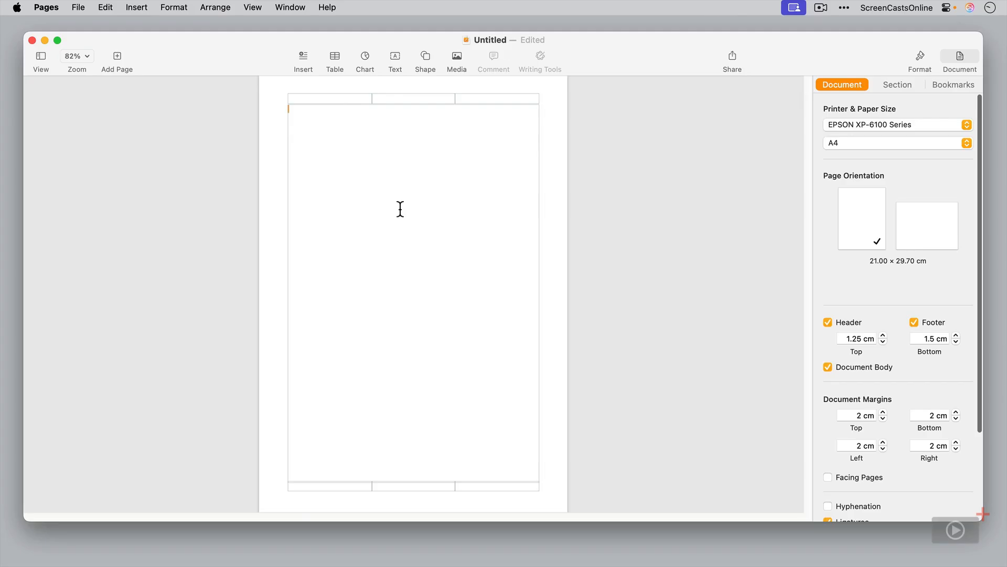
left_click(42, 55)
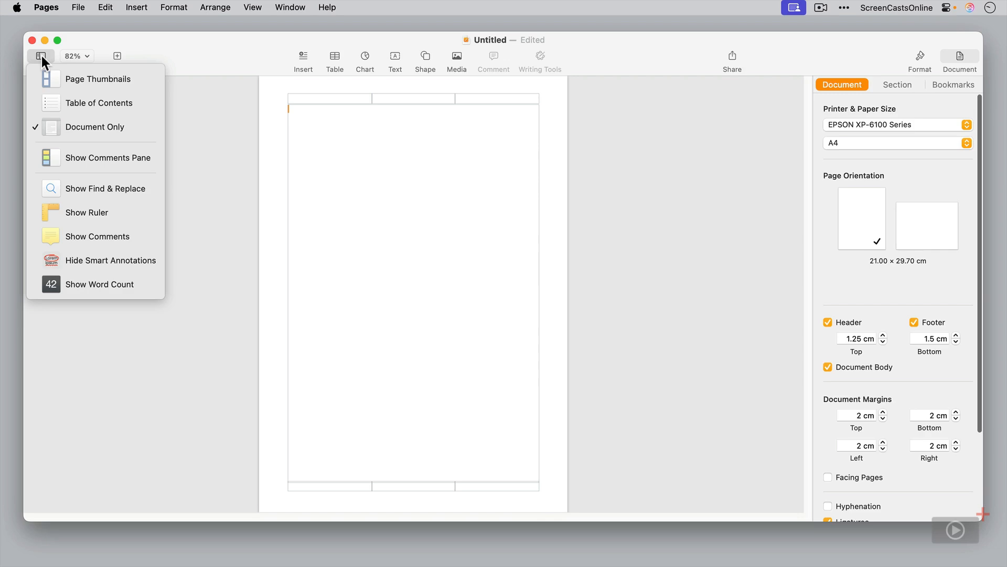
left_click(74, 80)
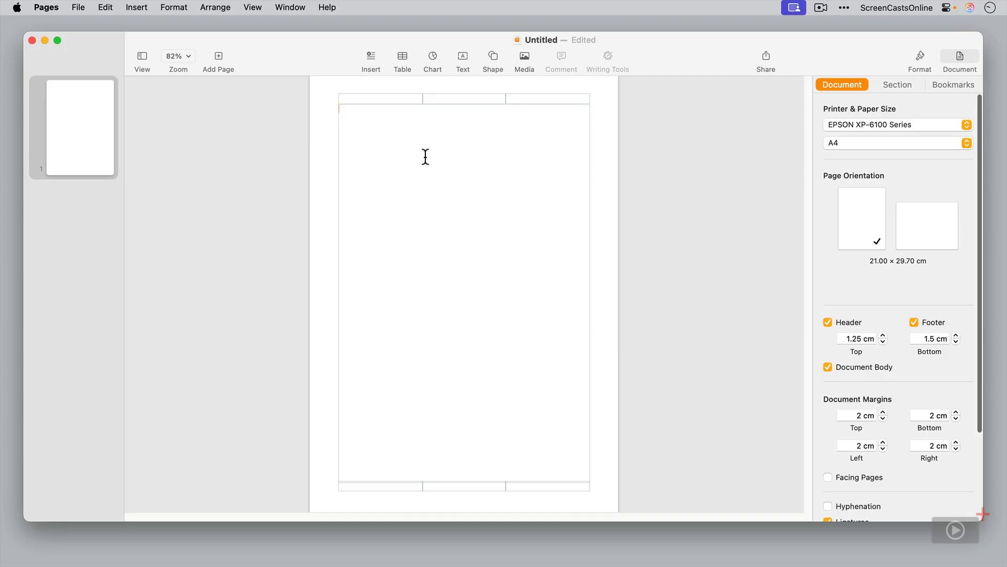
Write the body's first three paragraphs: introduce Fireball XL5, its creators Gerry and Sylvia Anderson, and Colonel Steve Zodiac's crew.
type("Fireball XL5 is one of those classic sci-fi shows that instantly whisks you back to the 1960s, when the idea of space travel was exploding with possibility and puppets could be bona fide action heroes.")
key("Return")
key("Return")
type("Created by the dynamic duo Gerry and Sylvia Anderson, this British masterpiece aired for 39 black-and-white episodes between 1962 and 1963, right in the thick of the Space Race. It's a love letter to that era—brimming with starry-eyed optimism, wild imagination, and a retro charm that's hard to resist.")
key("Return")
key("Return")
type("The series centers on Colonel Steve Zodiac, the lantern-jawed captain of the Fireball XL5 spaceship, a sleek, rocket-powered marvel operated by the World Space Patrol. He's joined by a colorful crew: Doctor Venus, a stylish space doctor with a chic French accent; Professor Matthew \"Matt\" Matic, the eccentric genius who's always tinkering with gadgets; and Robert the Robot, a transparent android co-pilot with a synthesized voice that belts out \"ON-OUR-WAY-'OME!\" every time they head back to Earth. Then there's Zoonie the Lazoon, Venus's telepathic pet from planet Colevio—a mischievous, monkey-like critter who steals scenes with his garbled speech and floppy ears.")
key("Return")
key("Return")
Continue the body text with paragraphs on the 2062 setting, the spaceship and the show's vibe, including the closing song "Fireball".
type("Set in the futuristic year of 2062, Fireball XL5 follows the team as they patrol Sector 25 of the galaxy, a cosmic beat filled with alien worlds and interstellar troublemakers.")
key("Return")
key("Return")
type("The ship itself is a character: launched from Space City on a mile-long rail, it blasts off with a roar, splitting into a detachable nose cone—Fireball Junior—for planetary landings. Powered by a \"nutomic\" reactor (whatever that means—don't ask the science teacher), it's loaded with 60s sci-fi goodies: gravity activators to keep everyone upright, oxygen pills instead of clunky spacesuits, and jetmobiles for zipping around in zero-G. The plots are pure pulp adventure—think evil plant men taking over planets, space pirates hijacking ships, or rogue missiles threatening to blow up entire worlds. It's all delivered in the Andersons' signature \"Supermarionation\" style: marionettes with motorized mouths, dramatic close-ups, and explosions that somehow look epic despite the shoestring budget.")
key("Return")
key("Return")
type("The show's vibe is what hooks you. It's a mashup of earnest space opera and tongue-in-cheek camp, with puppets puffing cigars, aliens scheming like Cold War villains, and dialogue that swings between dead-serious and delightfully bonkers. Take the music: Barry Gray's score is a jazzy blast, kicking off with a brassy theme that screams adventure.")
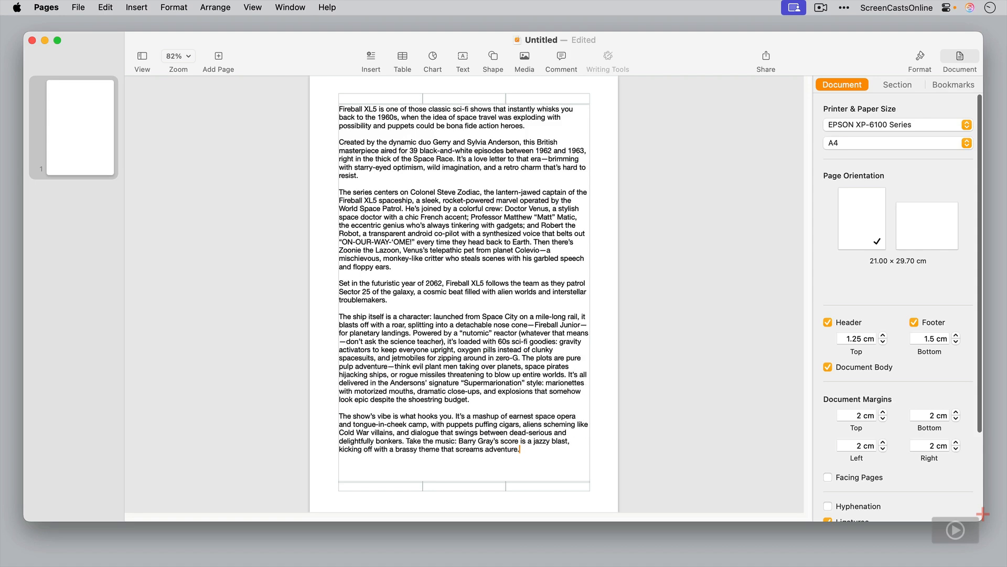
type(" The closing song, \"Fireball,\" sung by Don Spencer, even cracked the UK charts in '63—a rarity for a TV tie-in. Fun fact: Gerry Anderson himself voiced Robert the Robot using an artificial larynx, giving that mechanical monotone a personal twist.")
key("Return")
key("Return")
Add paragraphs on the NBC airing from 1963 to 1965 and the behind-the-scenes Supermarionation production.
type("The show crossed the Atlantic too, airing on NBC Saturday mornings from 1963 to 1965—pretty impressive for a British puppet series.")
key("Return")
key("Return")
type("Behind the scenes, Fireball XL5 was a leap forward for the Andersons. It was their second Supermarionation project after \"Supercar\", and they poured everything into it. The puppets were more refined—fiberglass heads, wired limbs, and solenoid-driven lips synced to pre-recorded dialogue. Space City's rotating headquarters? A practical model with a hidden motor. The launch sequence, with Fireball XL5 rocketing down that rail, took days to film frame-by-frame, but it's iconic—every kid who wat")
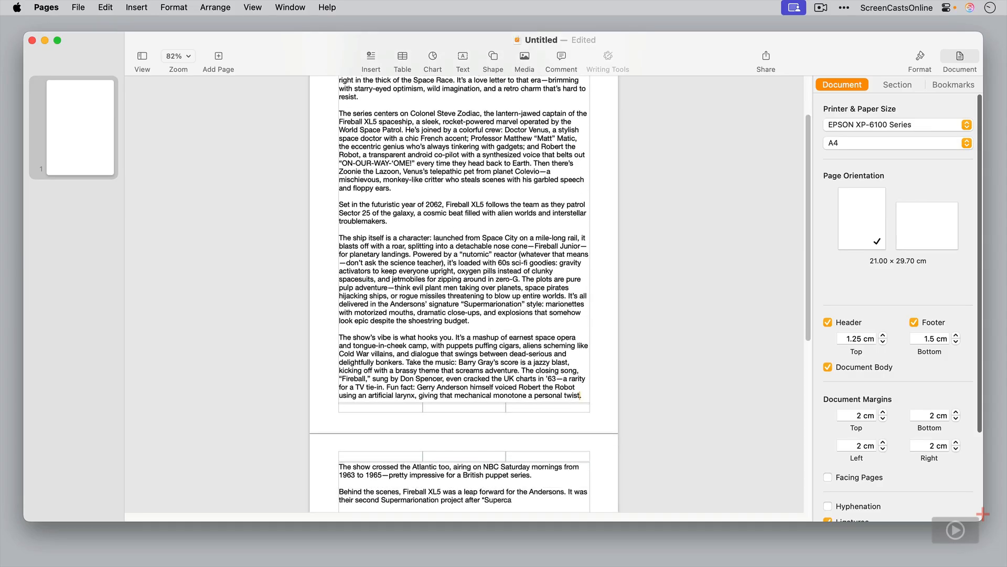
type("ched it wanted their own rocket. The budget was tight, though, so the team got creative: alien landscapes were fish tanks with colored lights, and smoke machines doubled as space fog. Sylvia Anderson, who voiced Venus, later said they'd spend hours perfecting a single puppet blink. That dedication shines through.")
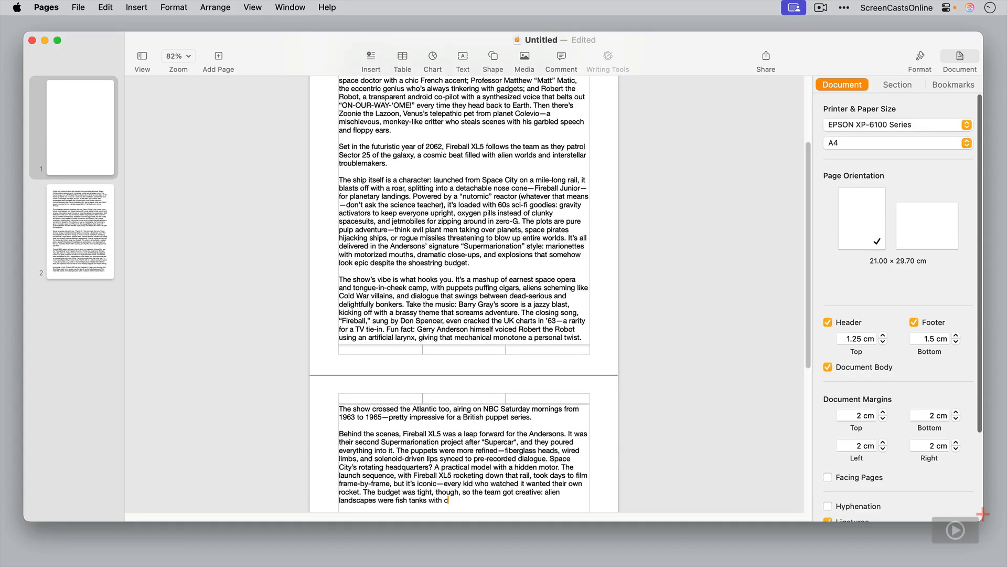
key("Return")
key("Return")
Add paragraphs on the characters and villains and on episodes such as "Planet 46", "The Doomed Planet" and "Space Monster".
type("The characters deserve a deeper dive too. Steve Zodiac's the classic hero—brave, cool-headed, and always ready with a quip. Venus brings warmth and smarts")
type(", often patching up the crew or charming aliens into cooperation. Matt Matic's the wild card—his inventions, like the \"hypnotron,\" either save the day or backfire spectacularly. Robert's more than a gimmick; his stiff loyalty and glitchy charm make him oddly endearing. And Zoonie? He's chaos incarnate—stealing food, mimicking voices, and once accidentally starting a war with his telepathy. The villains are just as memorable: the Subterrains, green-skinned creeps from Planet 46; the Aq")
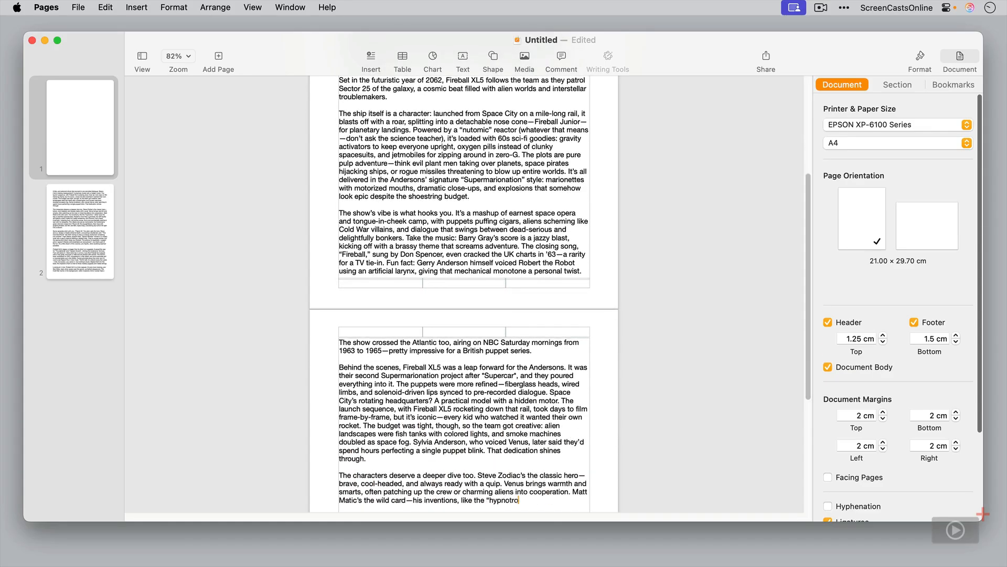
type("uaphibians, fishy foes with gurgling threats; and Mr. and Mrs. Space Spy, a bickering duo who'd fit right into a sitcom.")
key("Return")
key("Return")
type("Some episodes stick with you. \"Planet 46,\" the pilot, sets the tone: Steve and co. dodge a missile aimed at Earth, uncovering a Subterrain plot. \"The Doomed Planet\" has them racing to stop a runaway world from smashing into another—high stakes, puppet-style. \"Space Monster\" throws in a creepy twist with a giant creature stalking a derelict ship. They're simple stories, but the pacing and charm keep you hooked. The science is laughable—oxygen pills in space? Planets with breathable air everywhere?—but that's part of the fun. It's a 60s dream of the cosmos, pre-Apollo, when anything seemed possible.")
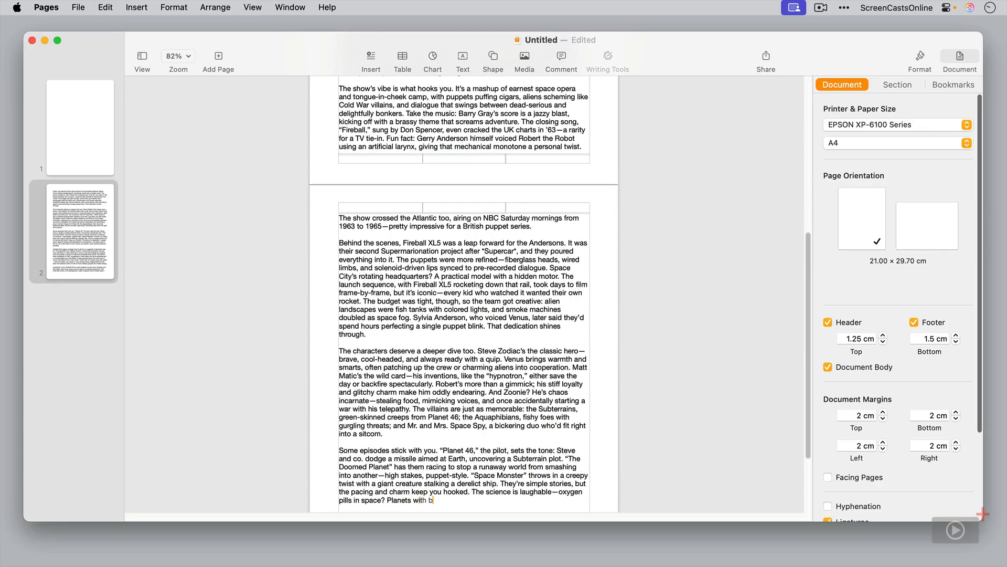
key("Return")
key("Return")
Finish the article with paragraphs on Fireball XL5's legacy and on the show as a time capsule.
type("Fireball XL5's legacy is bigger than its short run suggests. It paved the way for \"Thunderbirds\" and \"Captain Scarlet\", refining the Andersons' formula. Fans still adore it—there were tie-in comics, toys (that Fireball XL5 playset was a holy grail), and even a 1963 annual packed with stories. The show's been rereleased on DVD, remastered in crisp detail, and some episodes got a colorized glow-up in the 2000s. Purists grumble about the color, but it's cool to see Space City in neon hues. There's talk of a reboot every few years—CGI, live-action, yo")
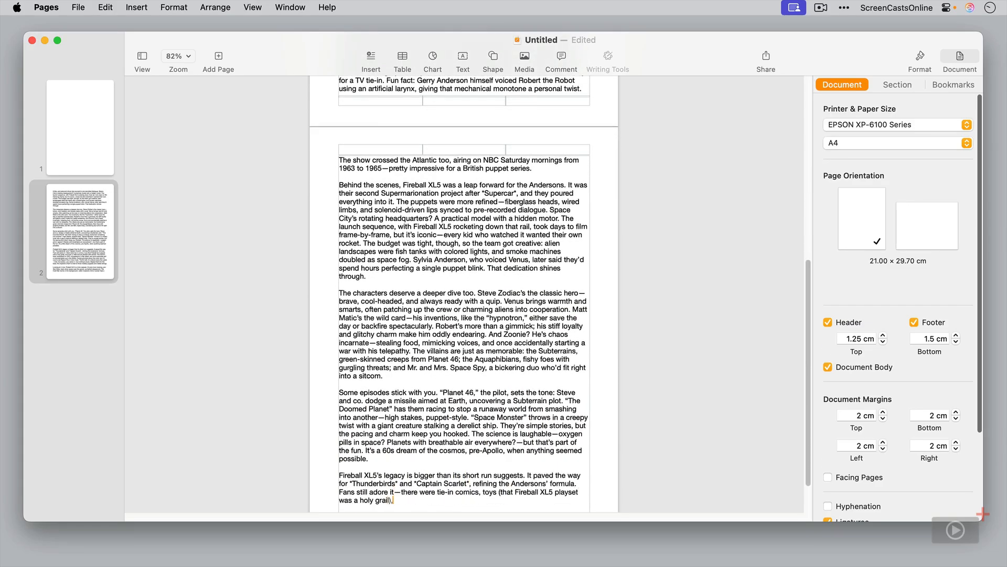
type("u name it—but nothing's stuck. Maybe that's for the best; the original's c")
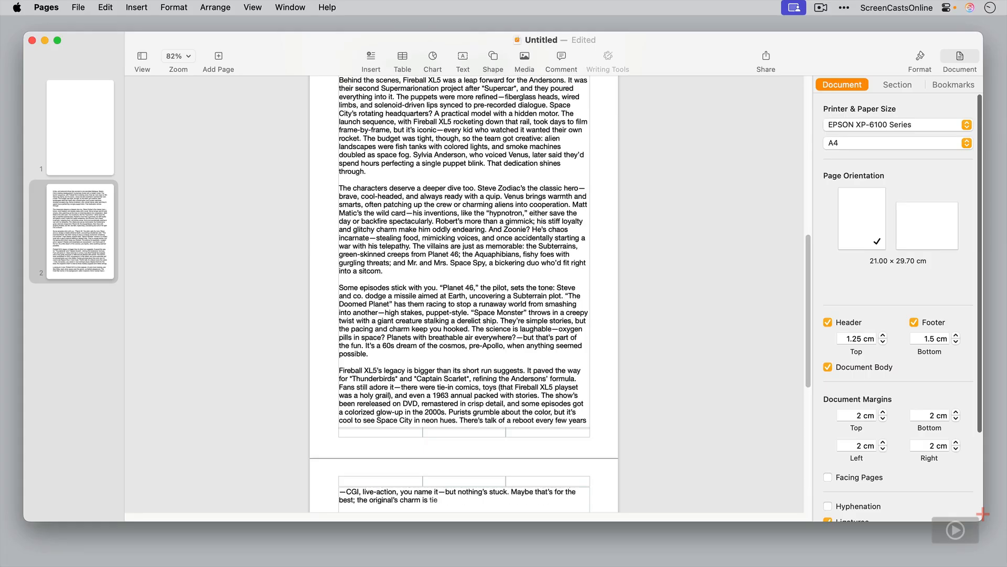
type("harm is tied to those wobbly puppets and visible strings.")
key("Return")
key("Return")
type("Looking at it now, Fireball XL5 is a time capsule. It's pre-moon landing, pre-Star Wars, back when space was this grand, uncharted playground. The Cold War looms in the background—alien invasions mirror nuclear fears—but it's wrapped in hope, not gloom. Kids who watched it grew up to be engineers, astronauts, dreamers. I mean, who wouldn't want to pilot a rocket that sp")
type("lits in half or fight plant men with a jetpack? Typing all this makes me nostalgic—I might dig up an episode on YouTube and let Steve Zodiac blast off again. The strings might show, the sets might wobble, but that's the magic. It's raw, scrappy, and unapologetically fun—two pages barely do it justice!")
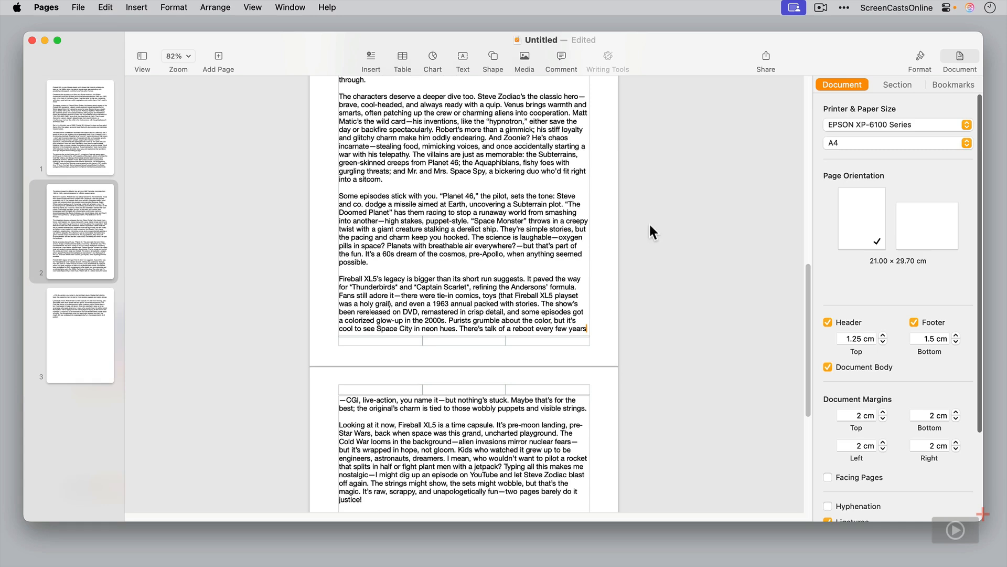
Switch to Safari and bring the IMDb Fireball XL5 cover picture from the search results into the document's first page.
left_click(101, 153)
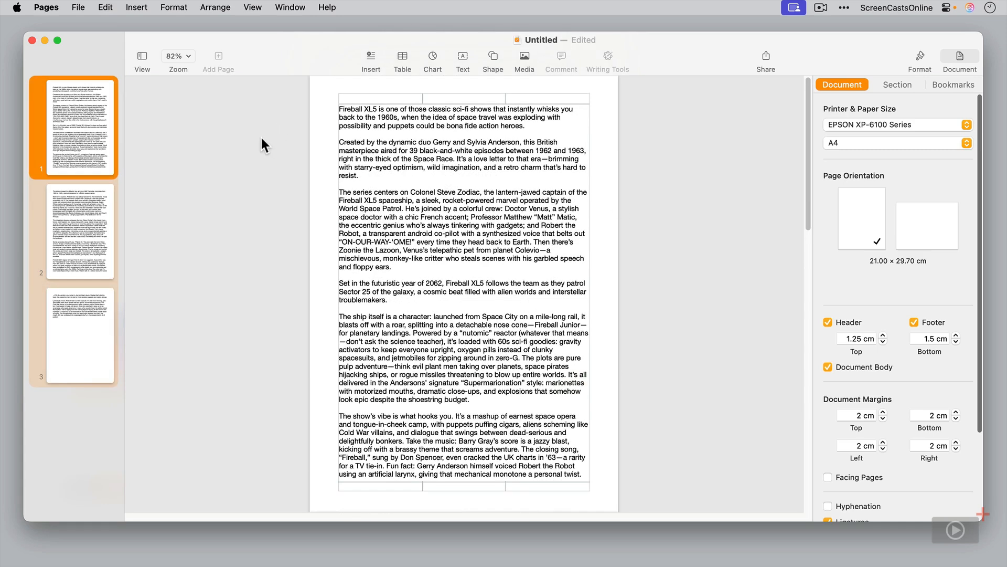
key("super+Tab")
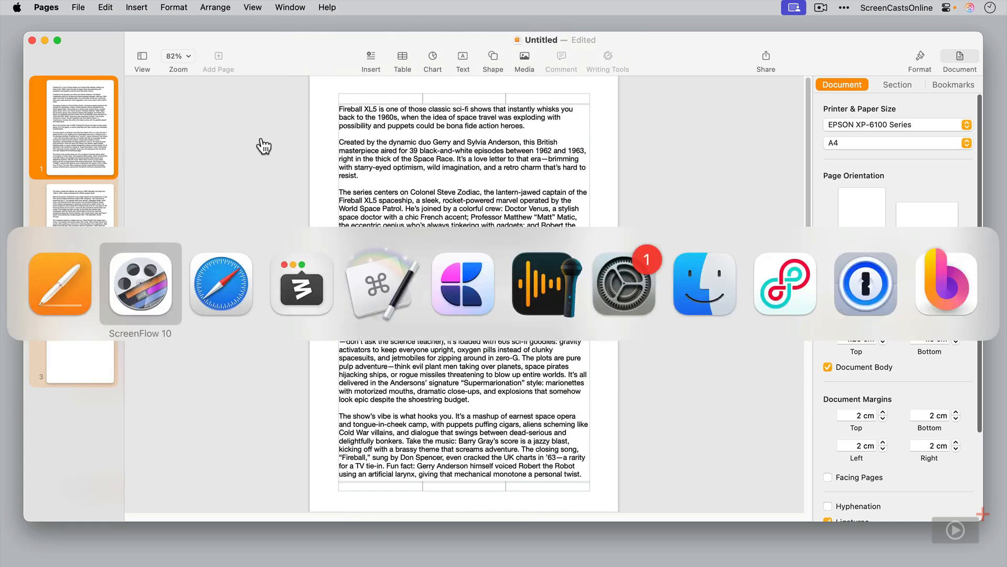
key("super+Tab")
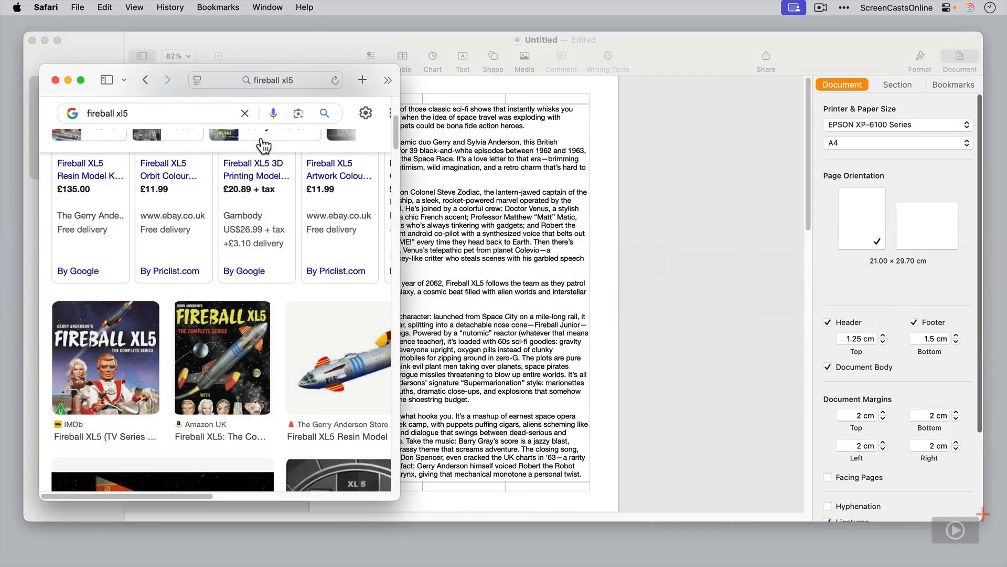
left_click_drag(105, 377, 512, 178)
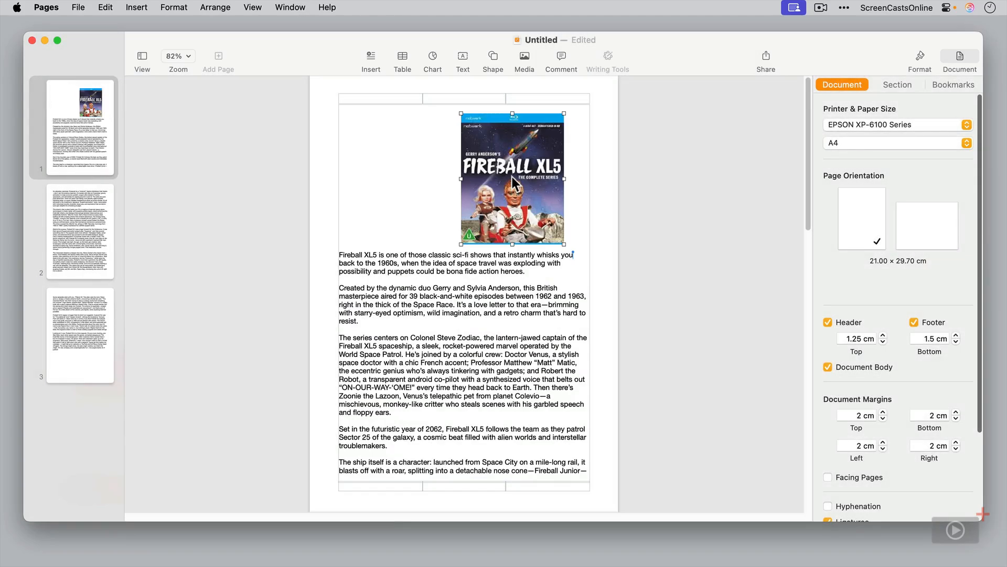
Set the picture's text wrap to Around and place it against the left margin beside the third paragraph, at X 2 cm, Y 7.71 cm.
left_click(919, 62)
left_click_drag(513, 177, 465, 252)
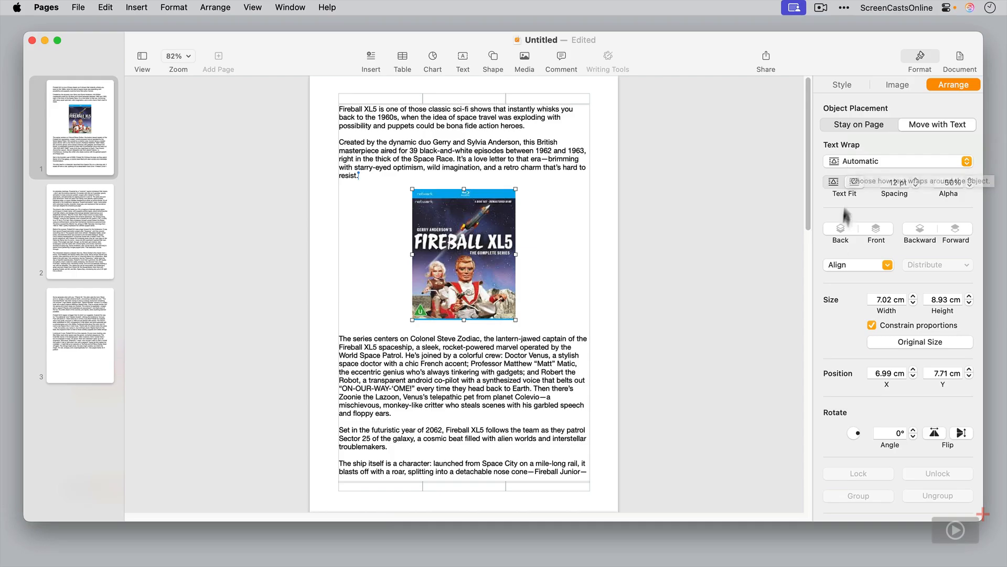
left_click(858, 160)
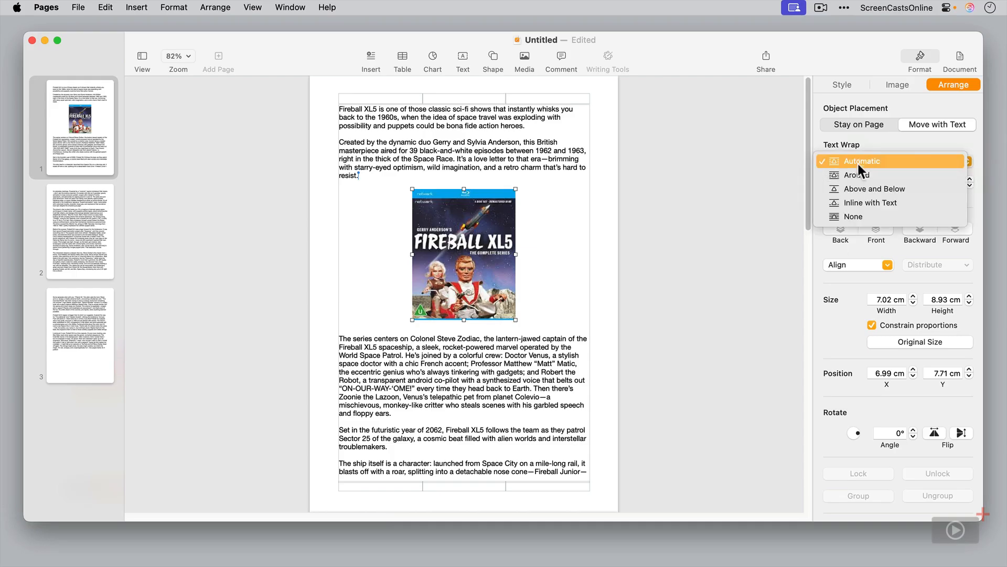
left_click(859, 173)
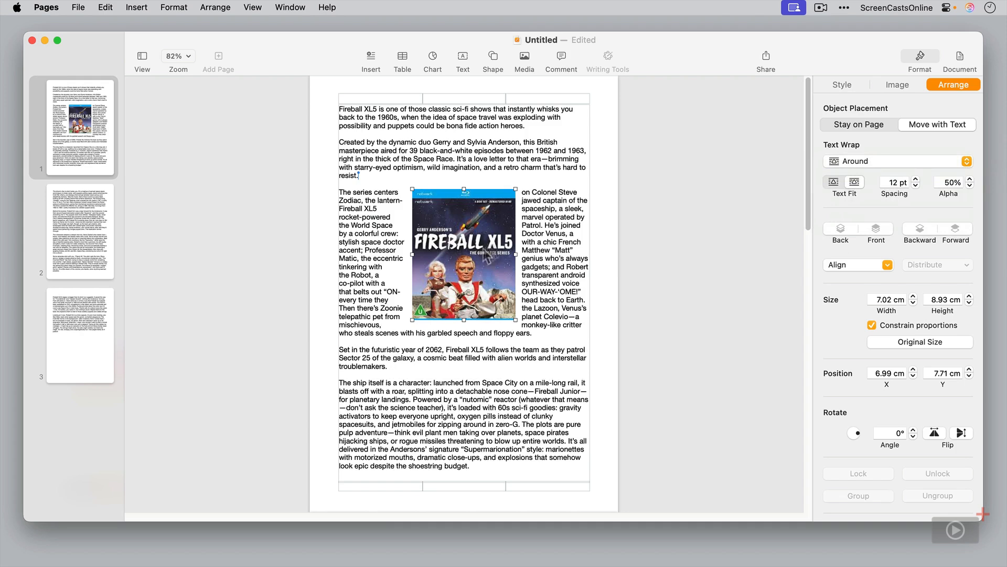
mouse_move(487, 255)
left_mouse_down()
mouse_move(506, 247)
mouse_move(409, 238)
mouse_move(402, 286)
mouse_move(520, 441)
mouse_move(505, 241)
mouse_move(477, 251)
mouse_move(483, 268)
left_mouse_up()
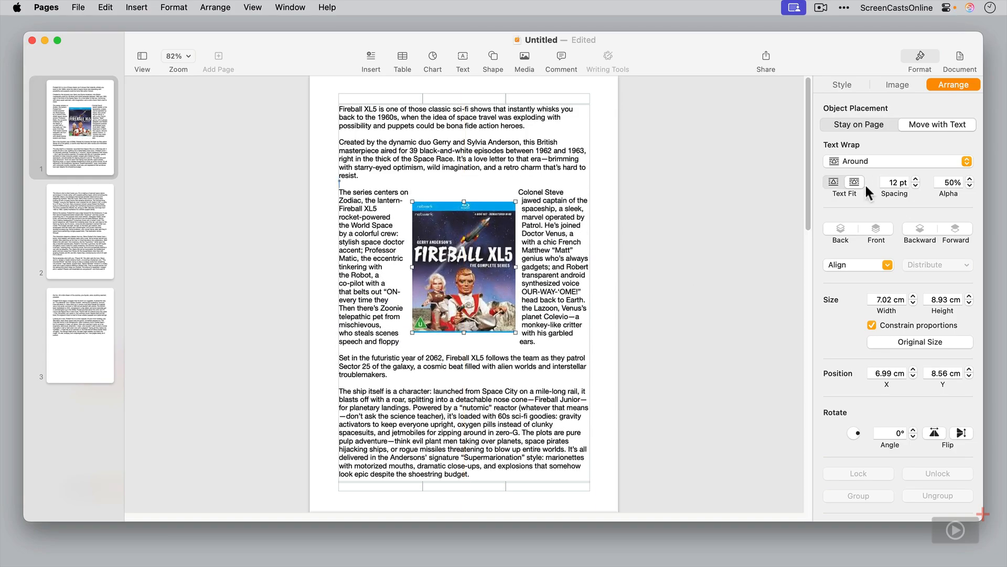
left_click_drag(452, 265, 380, 259)
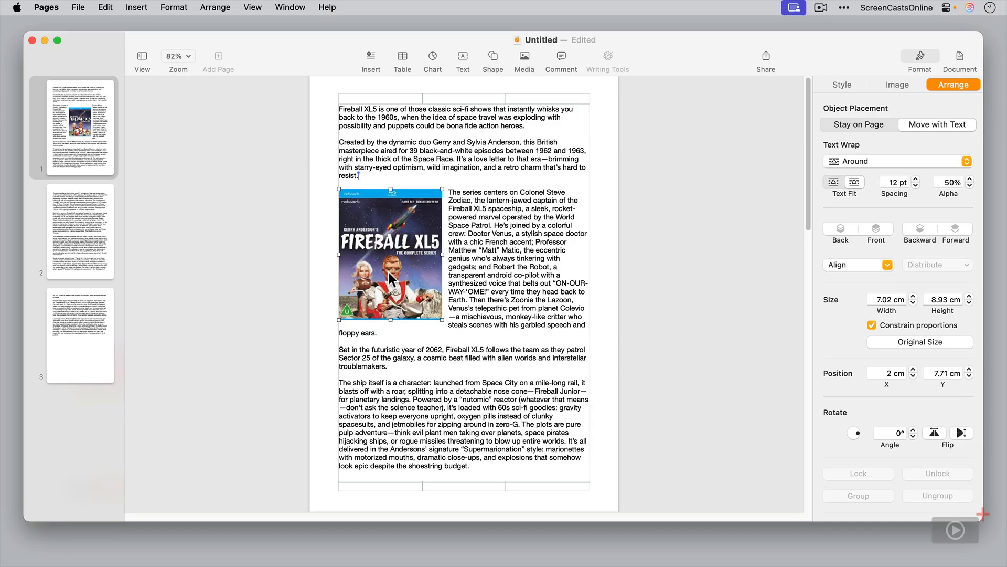
Convert the word-processing document to a page layout document.
left_click(79, 7)
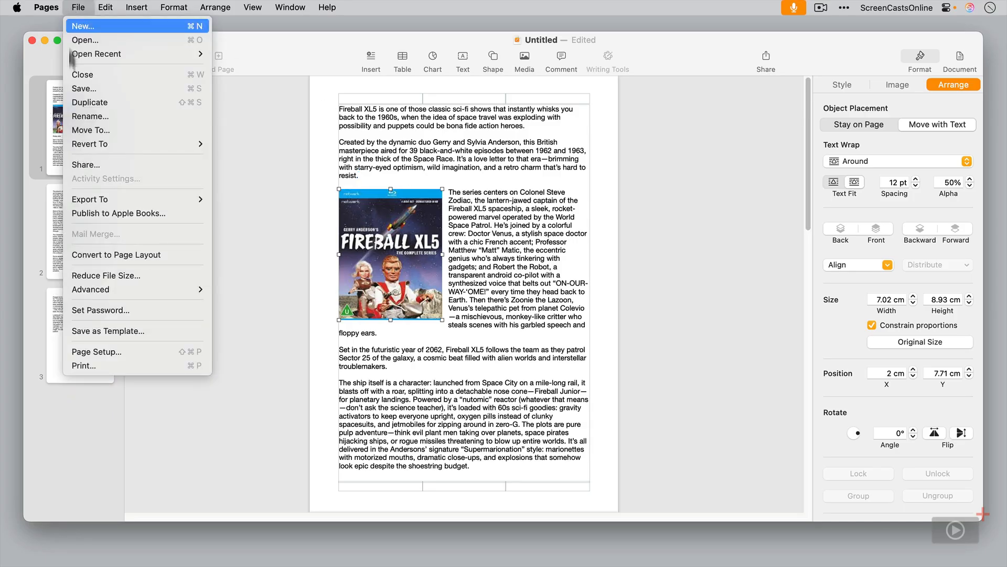
left_click(98, 253)
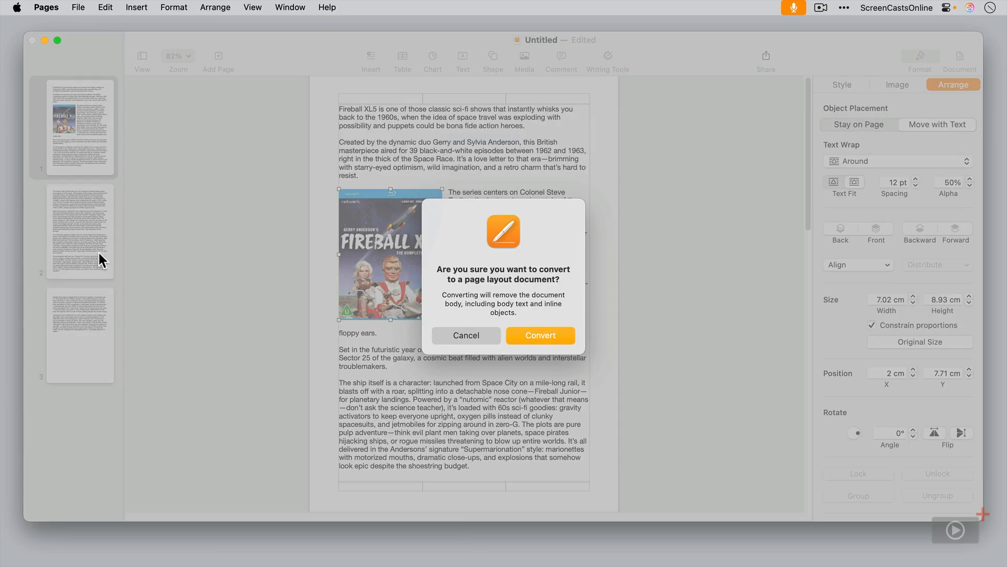
left_click(538, 336)
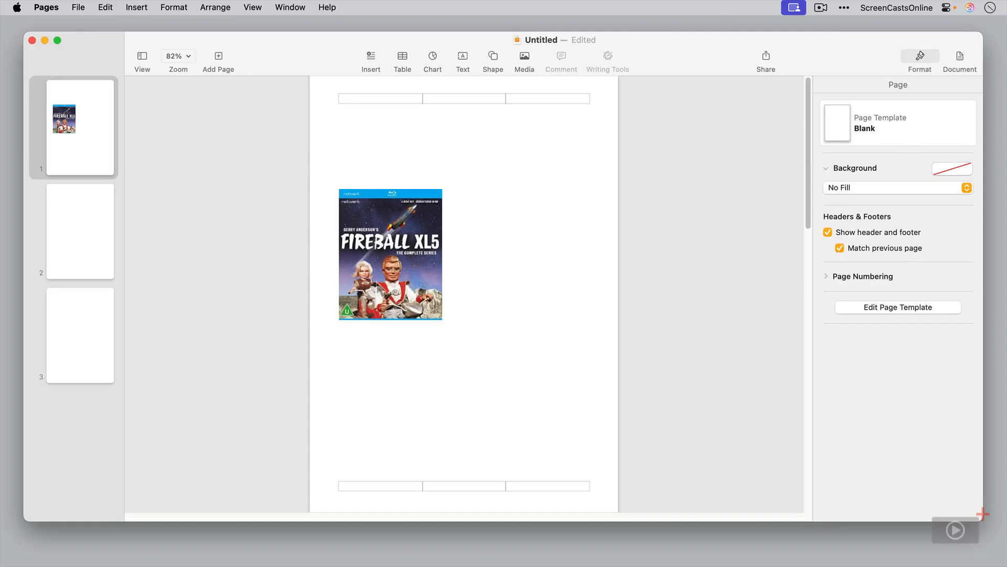
Delete the Fireball XL5 picture and the empty pages 2 and 3, keeping only the first page.
left_click(377, 281)
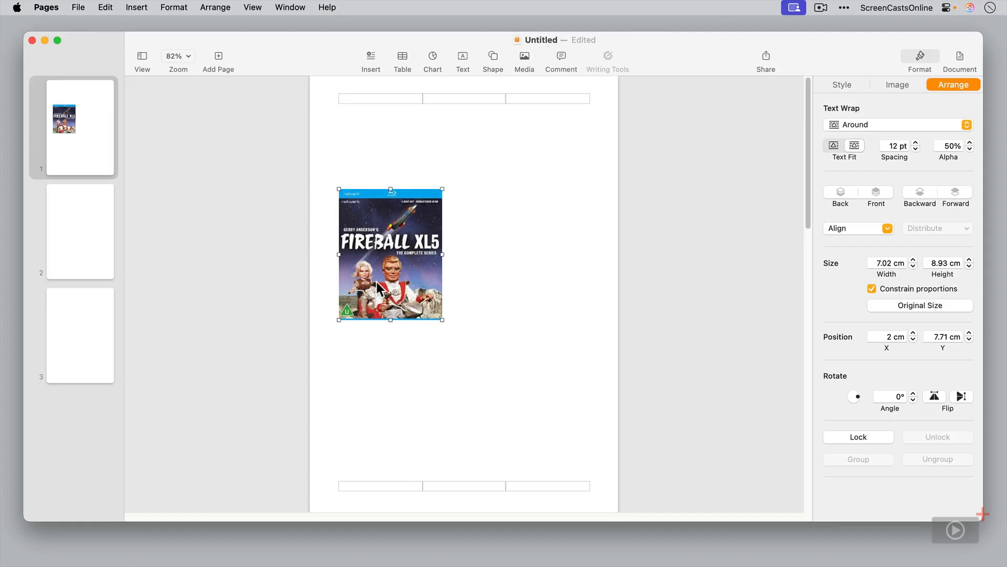
key("BackSpace")
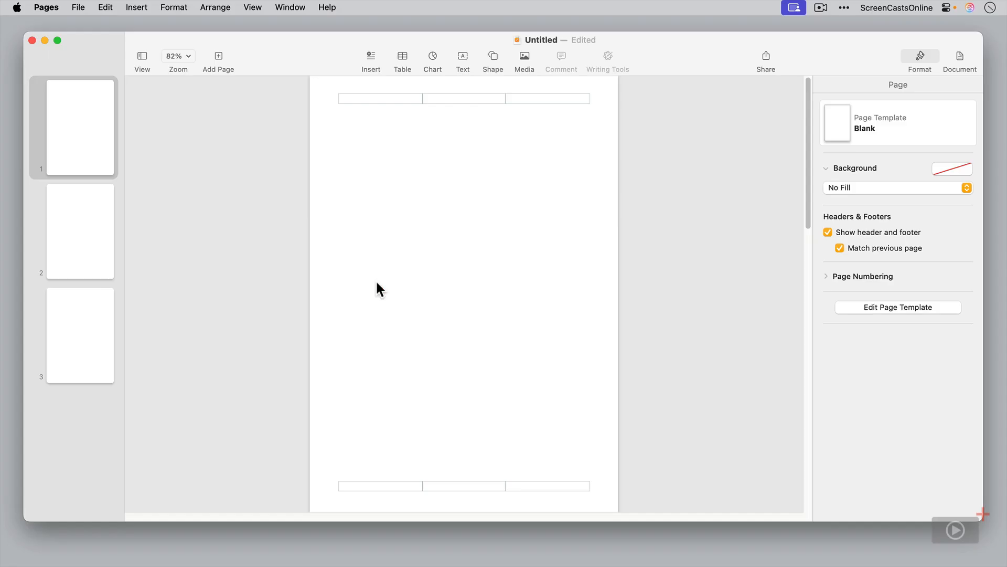
left_click(93, 327)
key("BackSpace")
left_click(80, 247)
key("BackSpace")
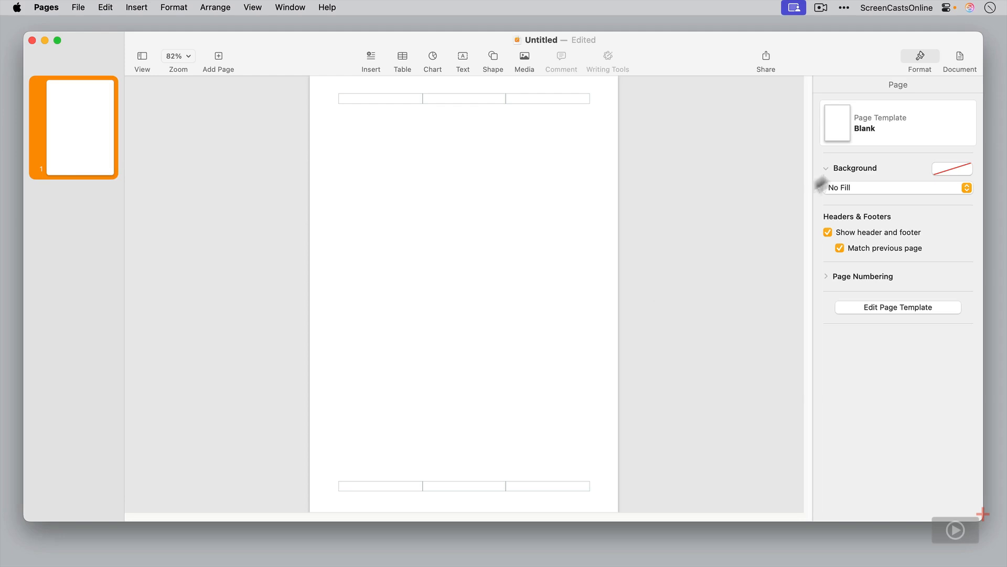
Check the page layout document's setup options and the command for converting it back to word processing.
left_click(960, 55)
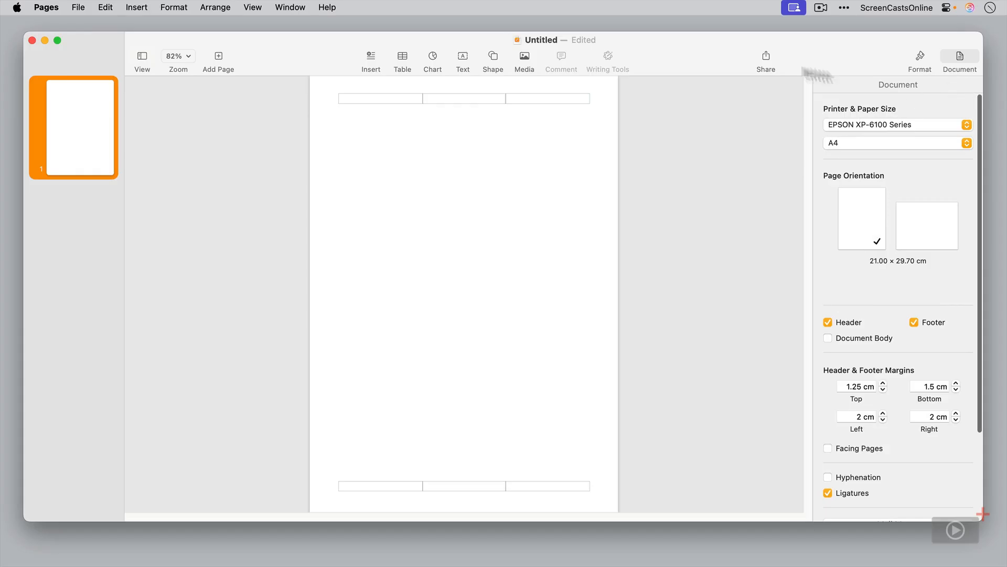
left_click(79, 10)
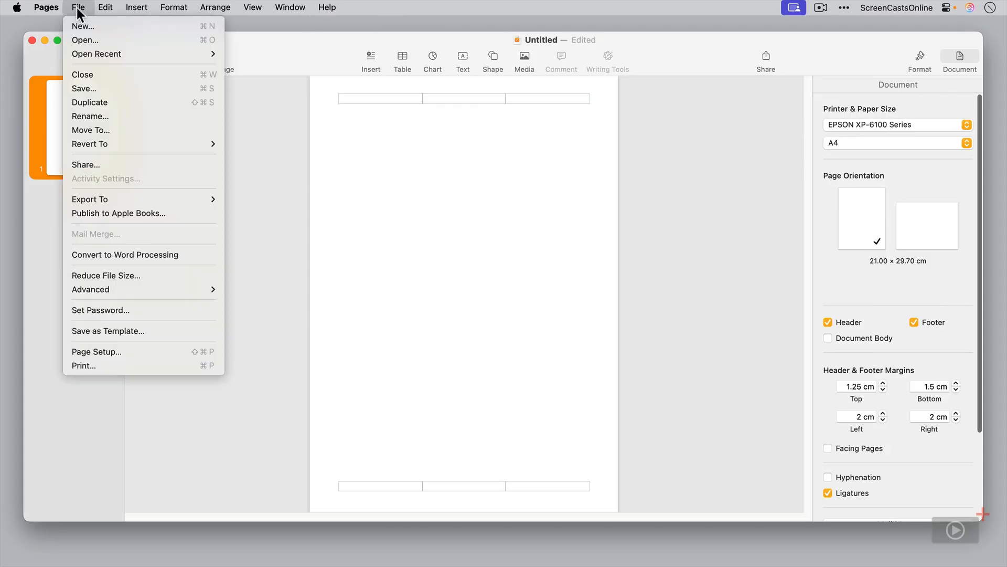
left_click(118, 254)
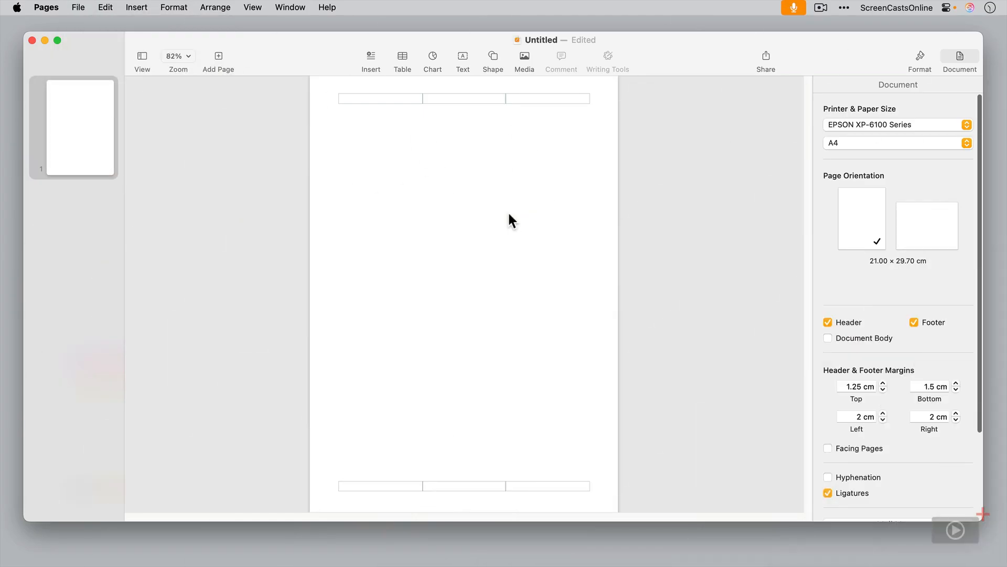
Add a text box near the page's upper-left margin and fill it with the opening paragraph about Fireball XL5.
left_click(463, 54)
left_click_drag(451, 285, 393, 157)
double_click(380, 134)
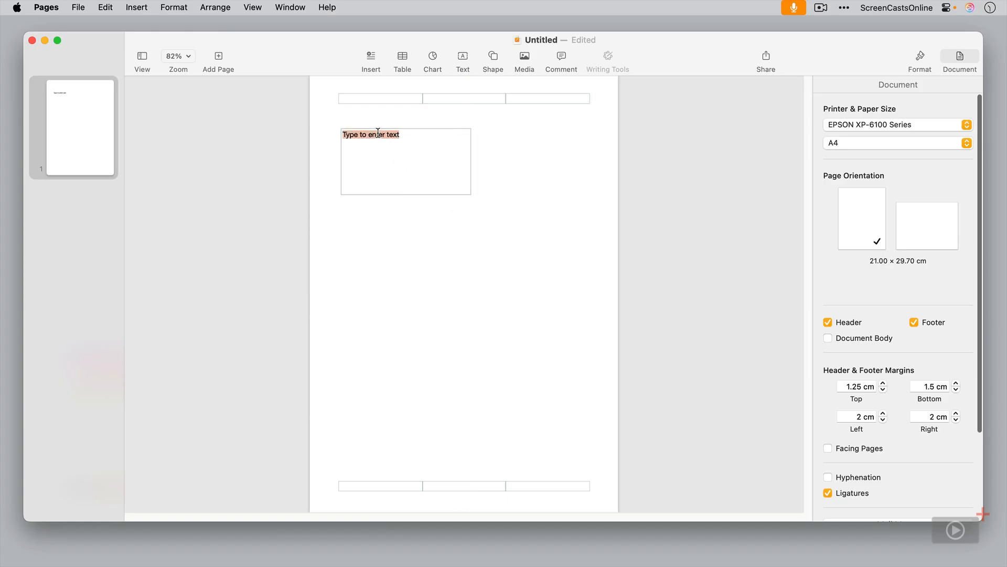
type("Fireball XL5 is one of those classic sci-fi shows that instantly whisks you back to the 1960s, when the idea of space travel was exploding with possibility and puppets could be bona fide action heroes.")
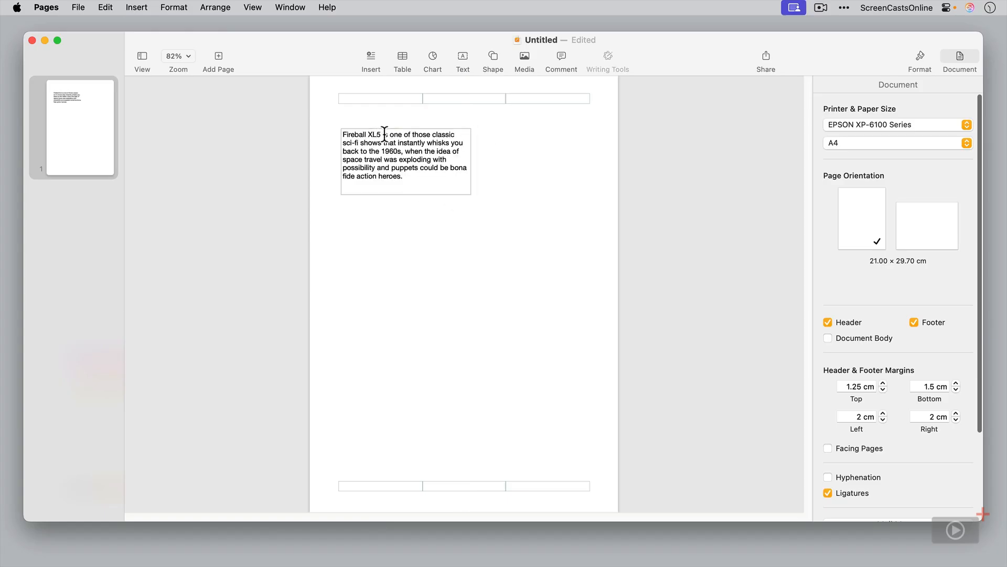
Add two more text boxes, one just right of the page's centre and one near the lower-left margin.
left_click(464, 57)
left_click_drag(467, 303, 407, 418)
left_click(466, 63)
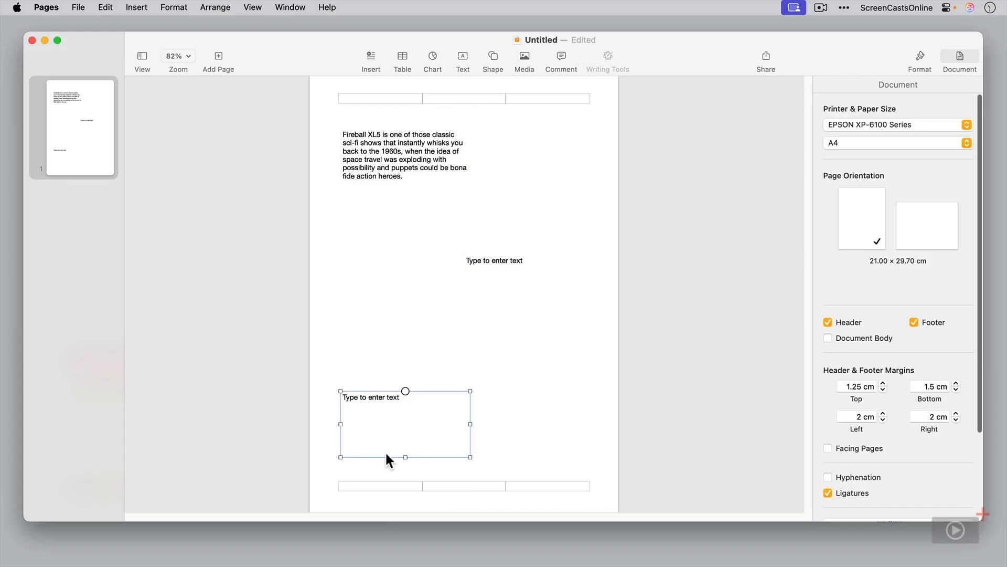
Switch to Safari, bring the Fireball XL5 resin model picture onto the page beside the lower-left text box, and shrink it.
key("super+Tab")
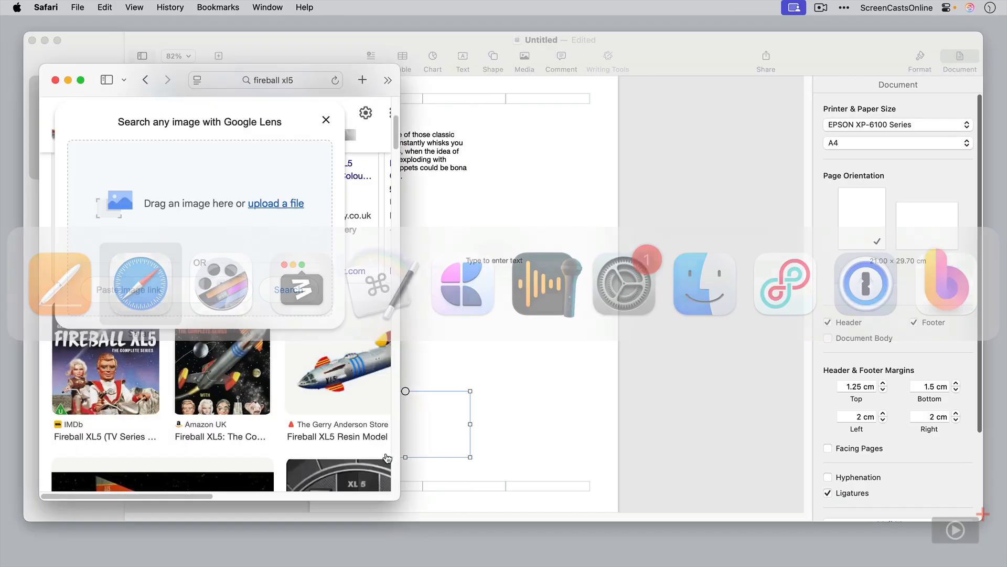
left_click(326, 120)
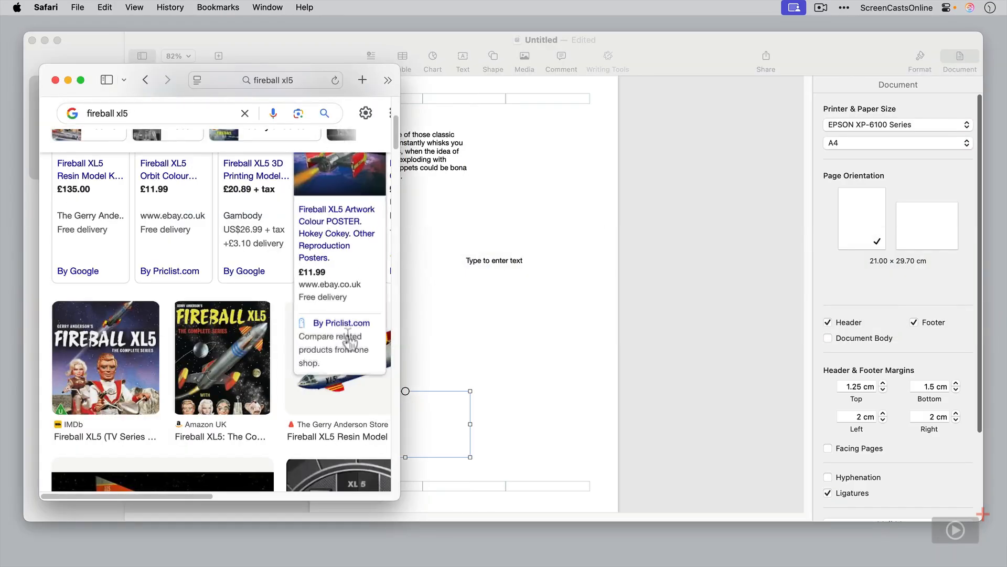
left_click_drag(371, 397, 511, 424)
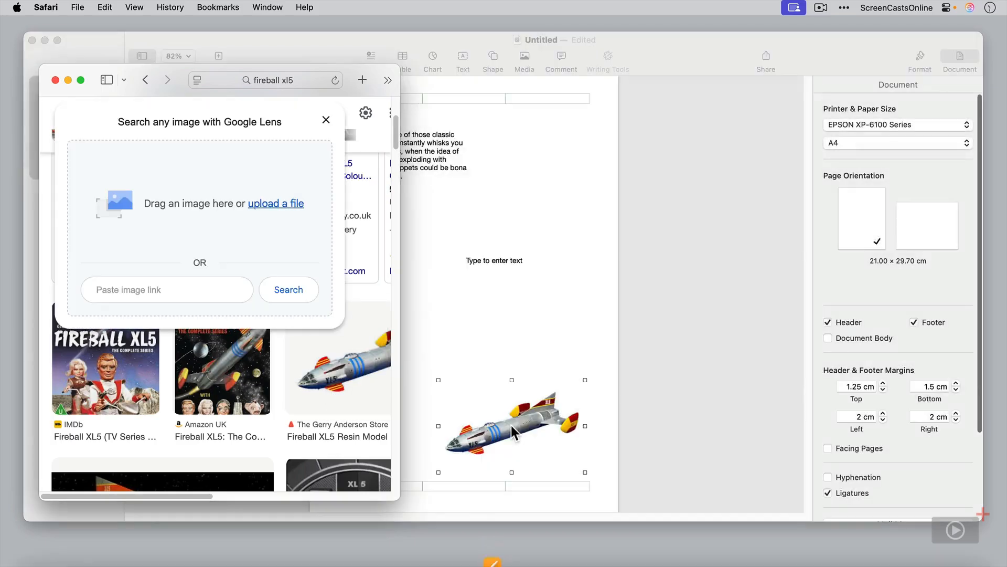
left_click(511, 424)
left_click_drag(438, 380, 538, 415)
Bring the Fireball XL5 Complete Series cover from Safari to the page's upper-right area and minimise the Safari window.
key("super+Tab")
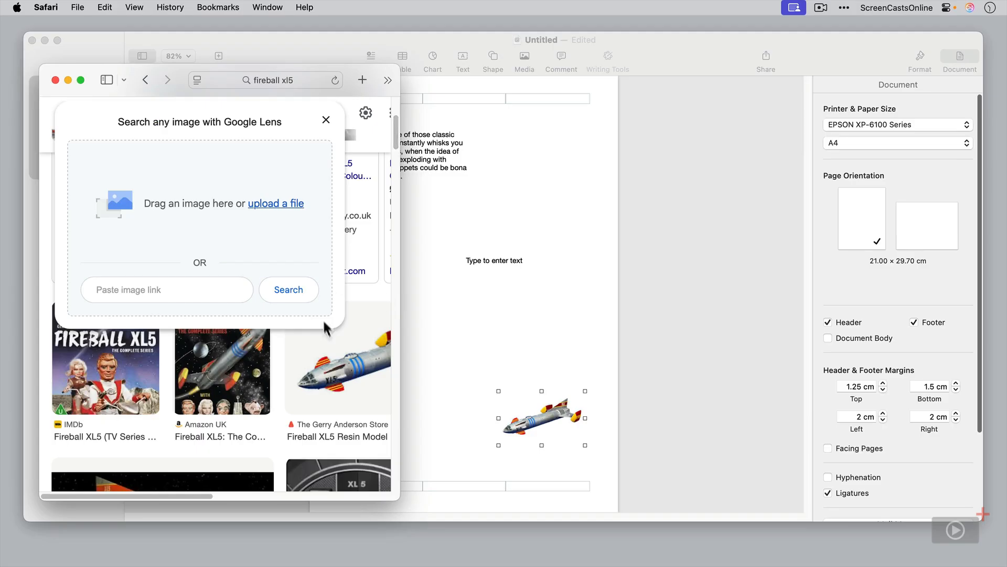
left_click(328, 124)
left_click_drag(147, 363, 560, 166)
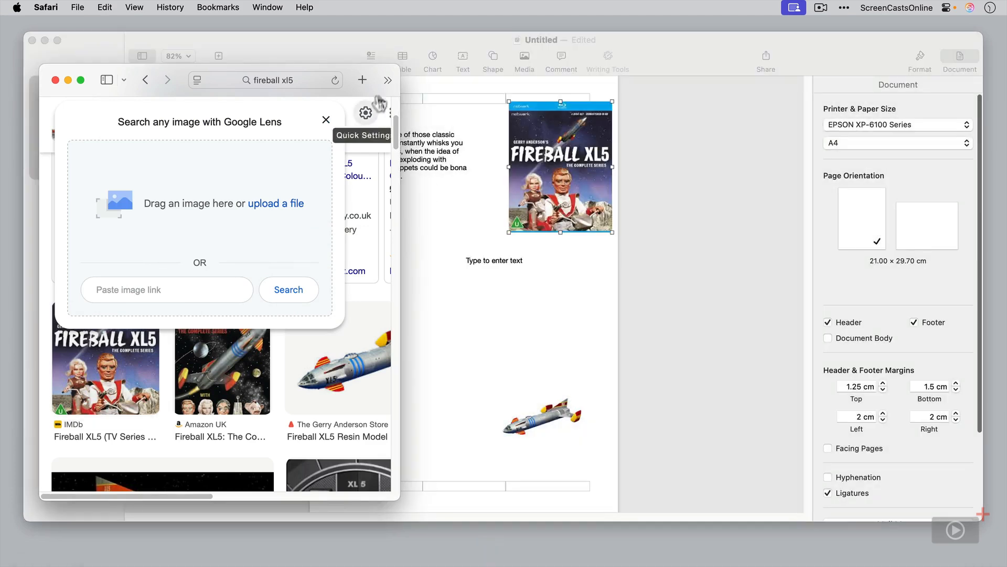
left_click(68, 81)
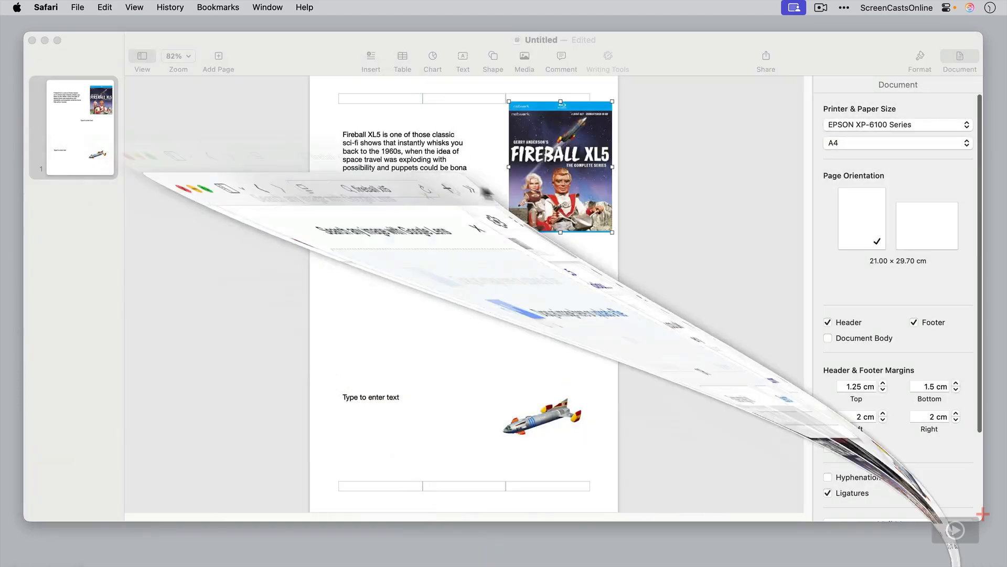
Align the series cover with the top of the opening paragraph and shrink it to clear the text box below.
mouse_move(528, 222)
left_mouse_down()
mouse_move(502, 258)
mouse_move(535, 244)
mouse_move(523, 206)
left_mouse_up()
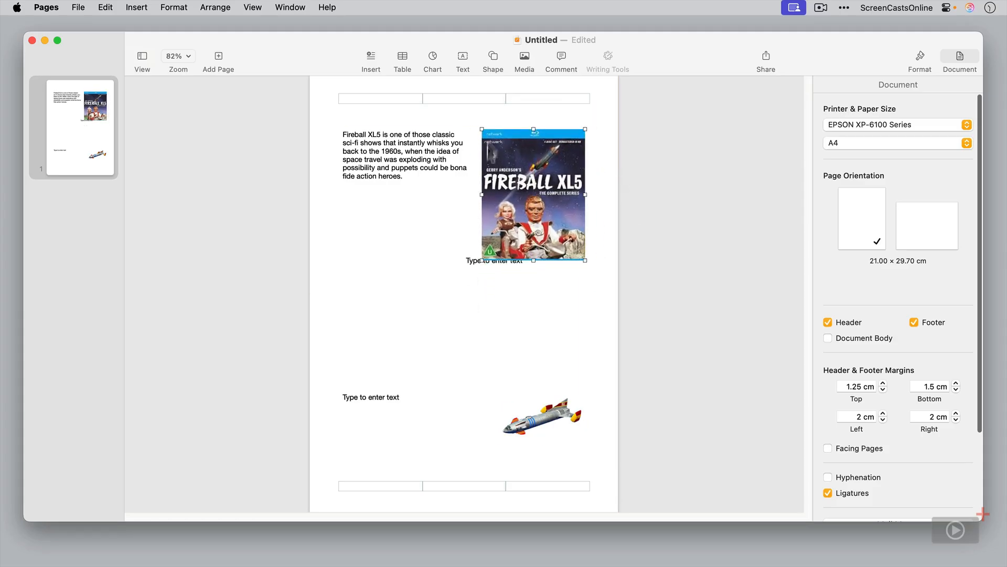
left_click_drag(480, 127, 522, 181)
left_click_drag(544, 229, 486, 230)
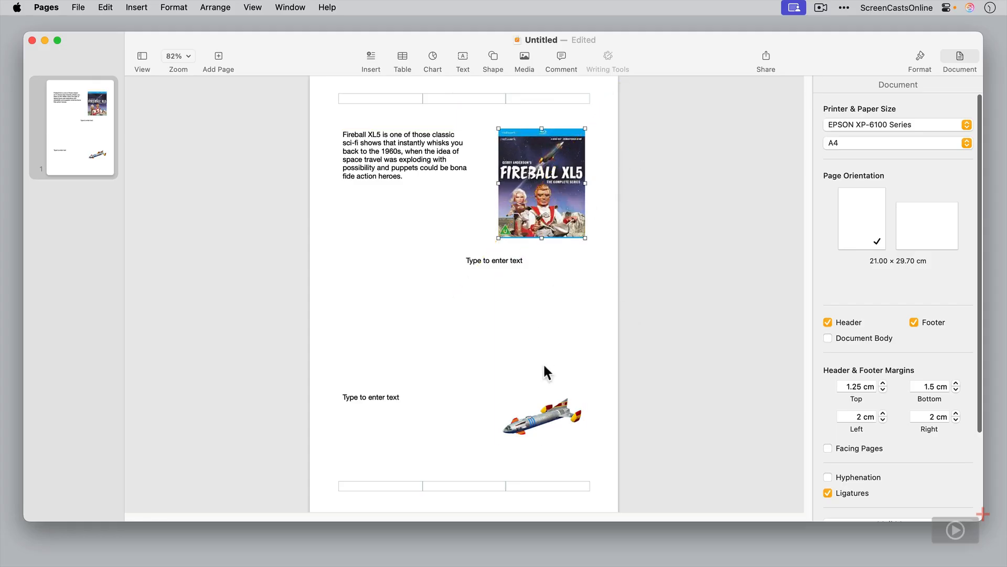
Enter "This is some text" in the text box below the series cover.
left_click(497, 274)
left_click(399, 169)
left_click(362, 400)
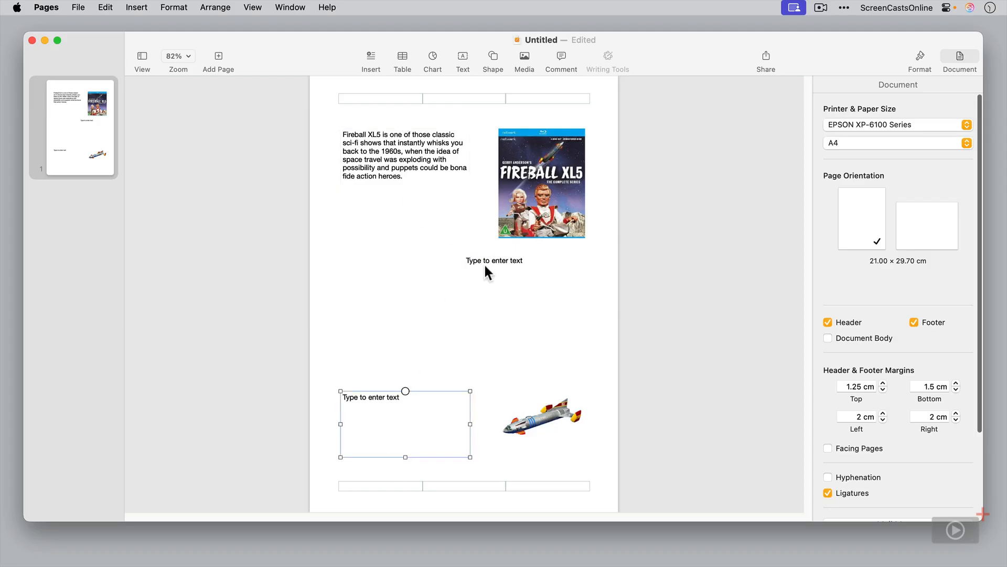
left_click(483, 260)
type("This is some text")
left_click(355, 411)
left_click(533, 283)
left_click(408, 150)
left_click(525, 293)
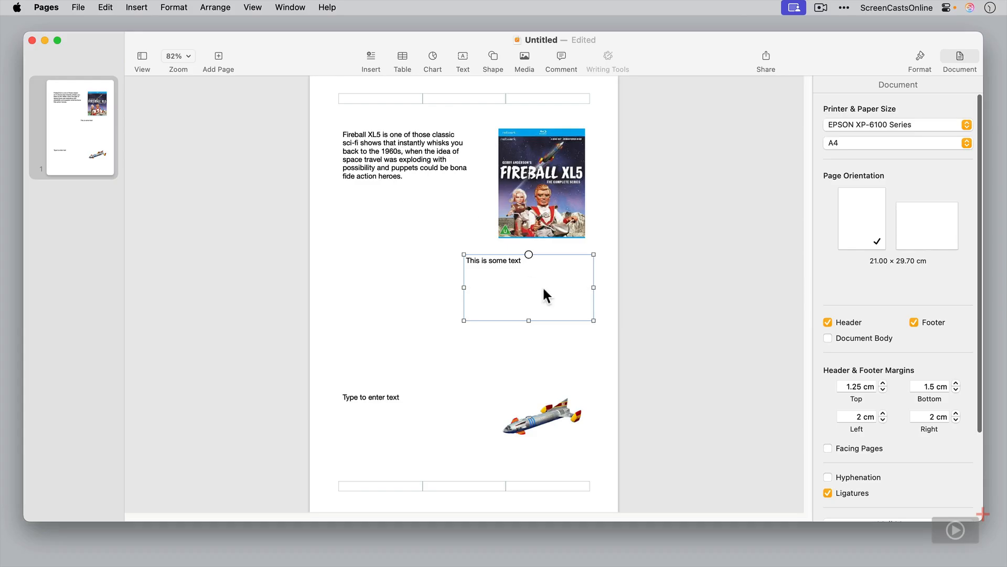
Link the opening-paragraph text box and the "This is some text" box in one text thread.
left_click(388, 149)
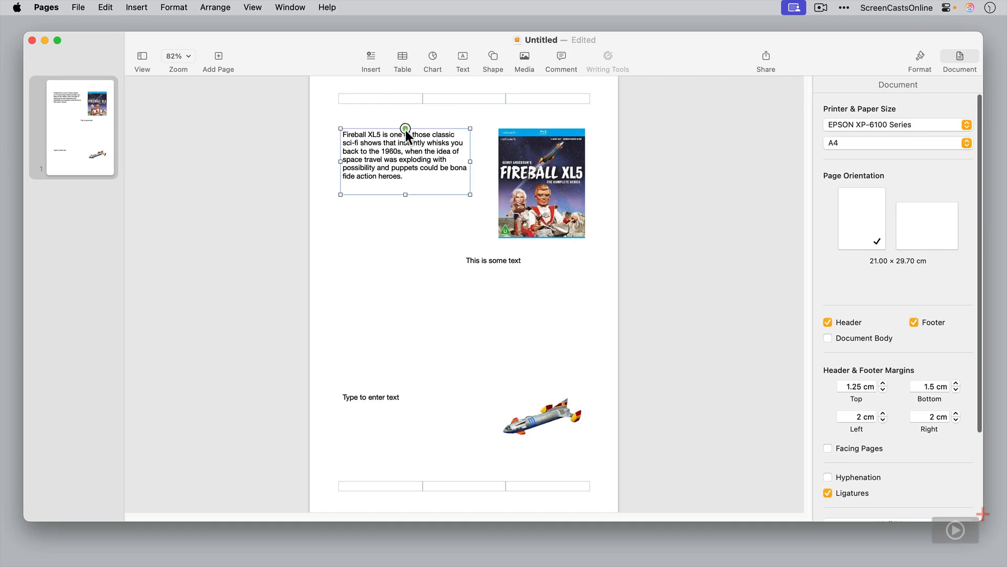
left_click(406, 130)
left_click(508, 277)
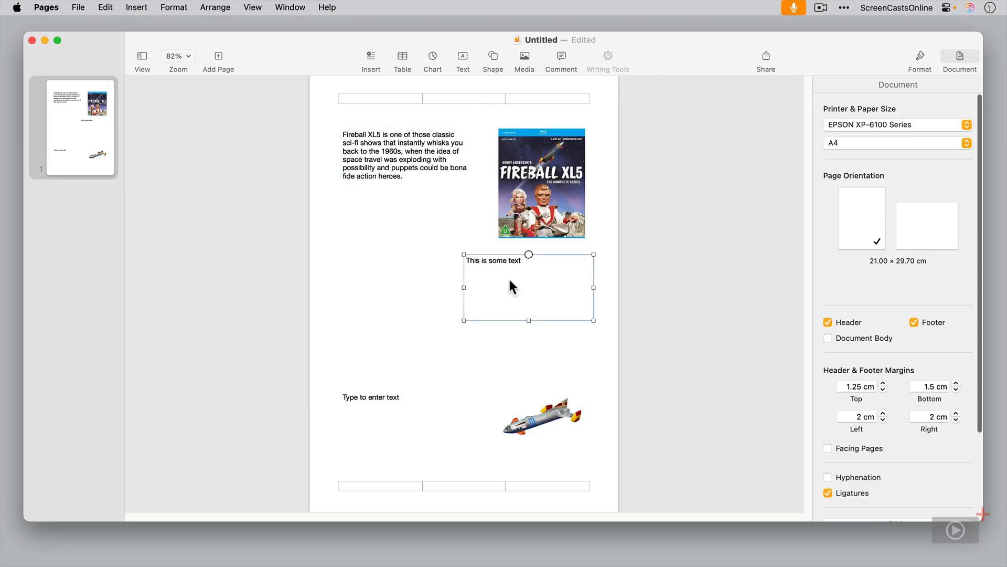
left_click(529, 253)
left_click(531, 254)
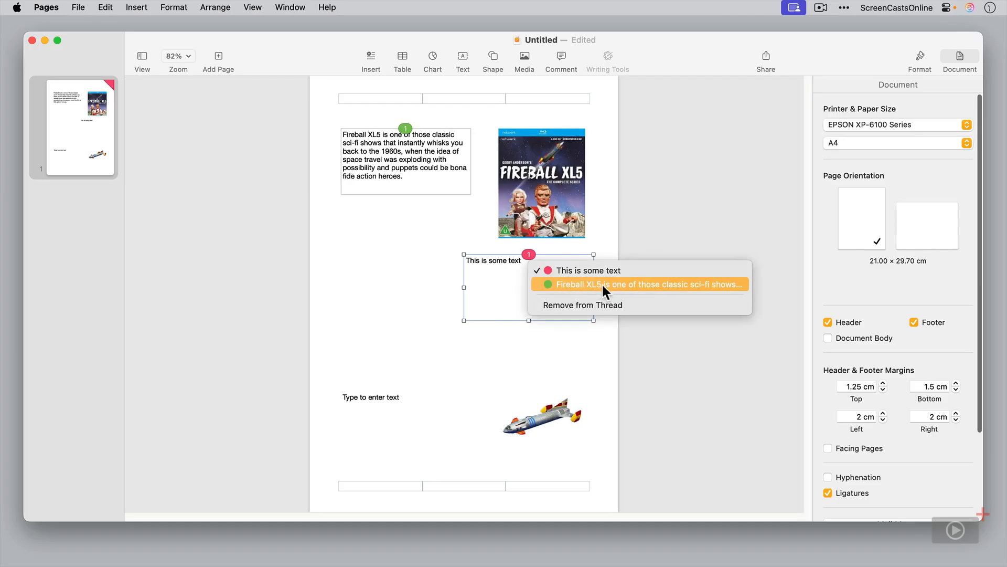
left_click(652, 286)
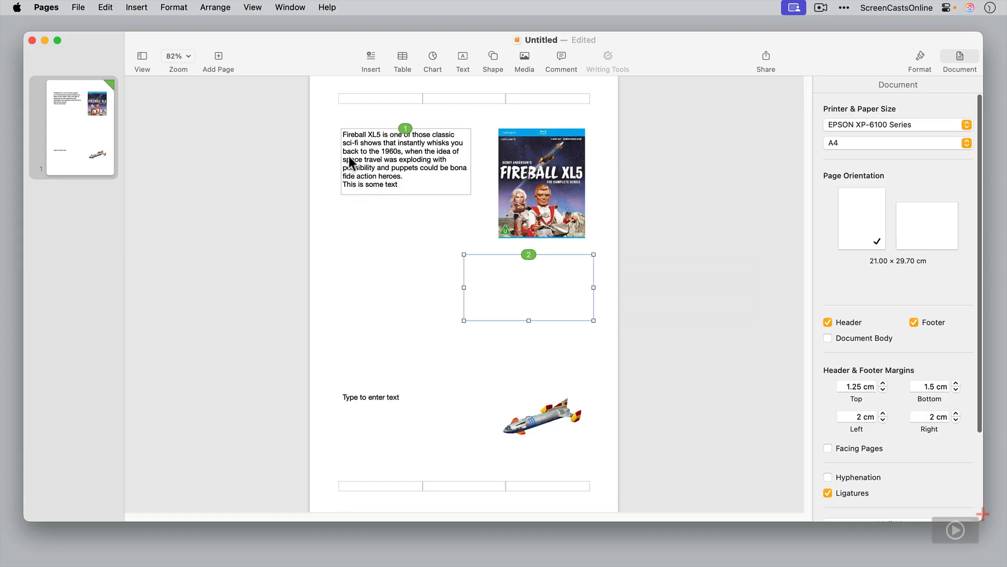
Insert blank lines after the opening paragraph to push "This is some text" into the second linked text box.
left_click(412, 175)
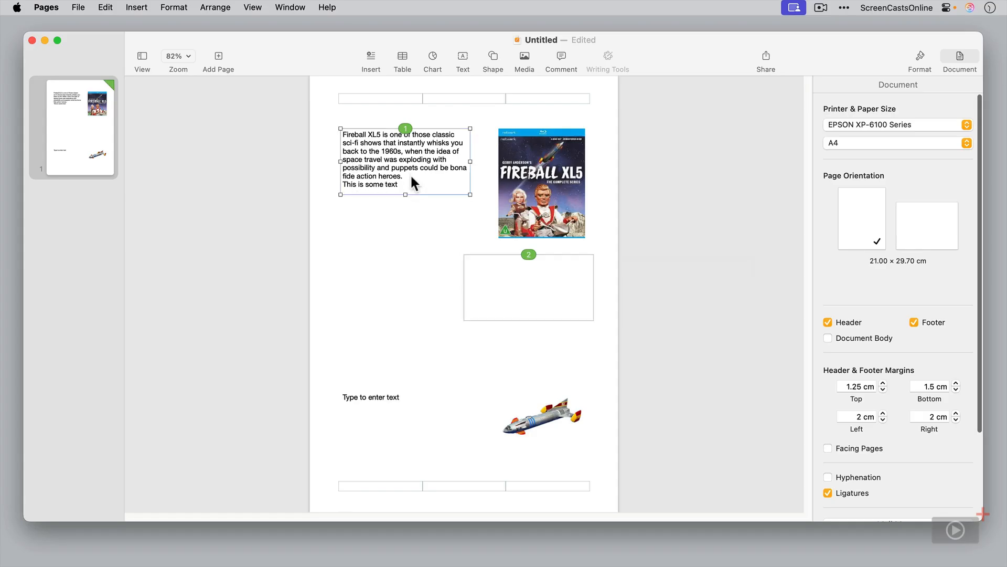
left_click(412, 177)
key("Return")
key("Return")
key("Return")
key("Return")
key("Return")
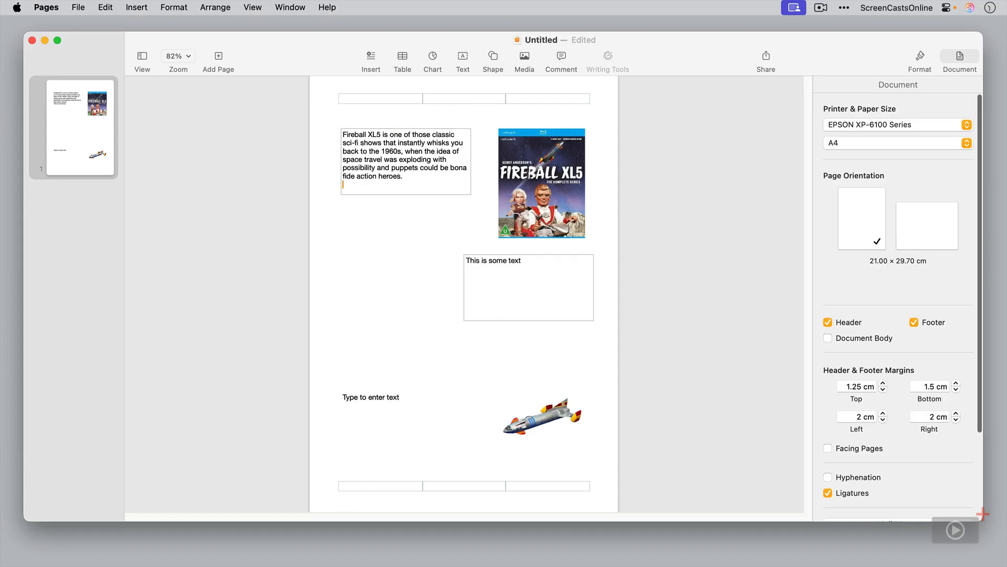
key("Return")
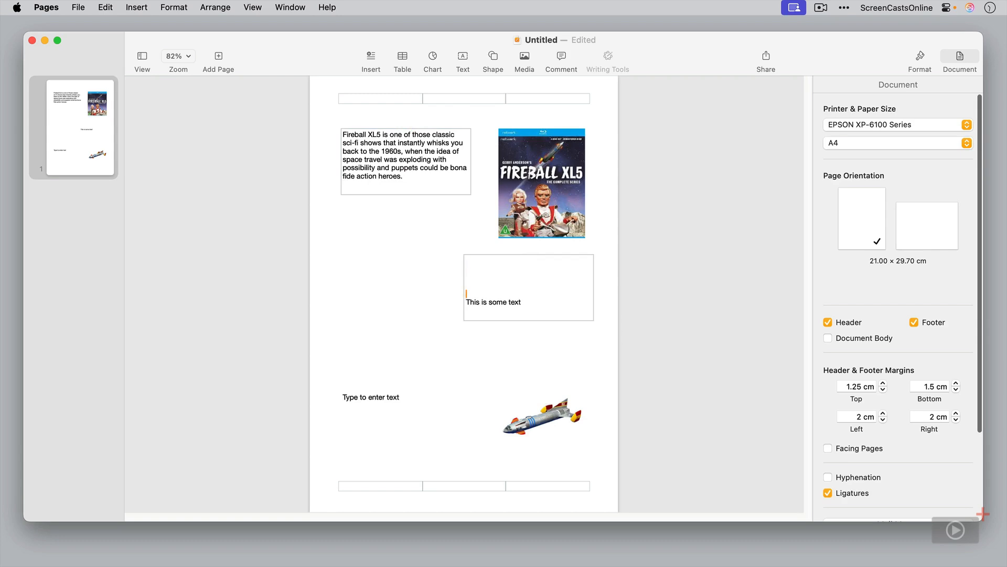
Add the lower-left text box to the Fireball XL5 text thread.
left_click(401, 411)
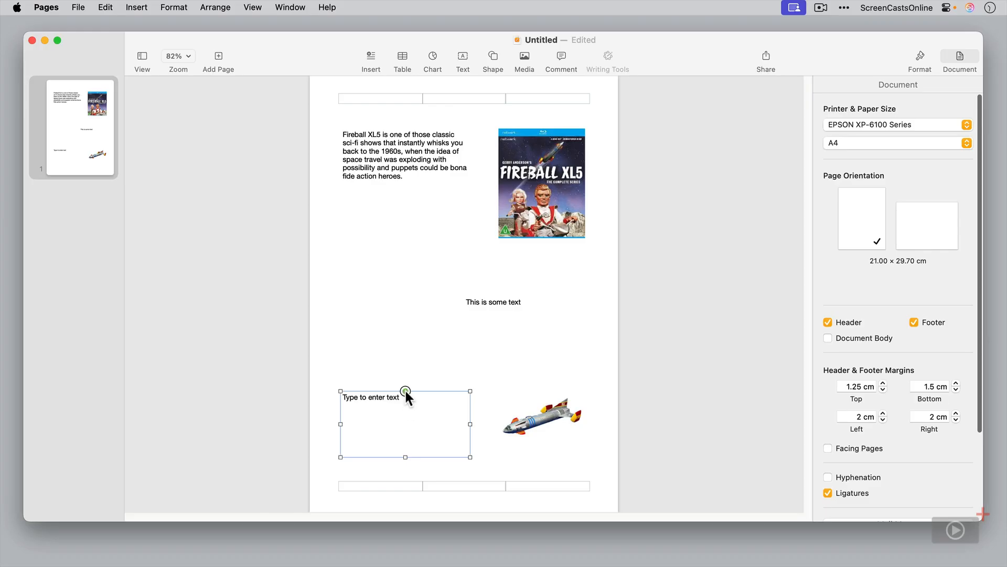
left_click(405, 391)
left_click(467, 302)
left_click(467, 302)
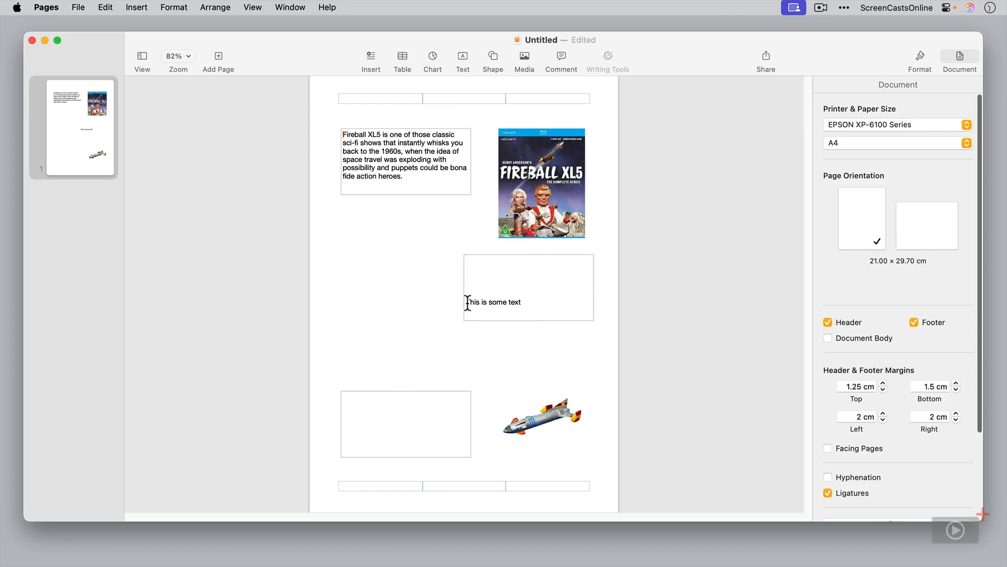
Insert blank lines before the opening paragraph to push the text through the three linked boxes.
key("Return")
key("Return")
key("Return")
key("Return")
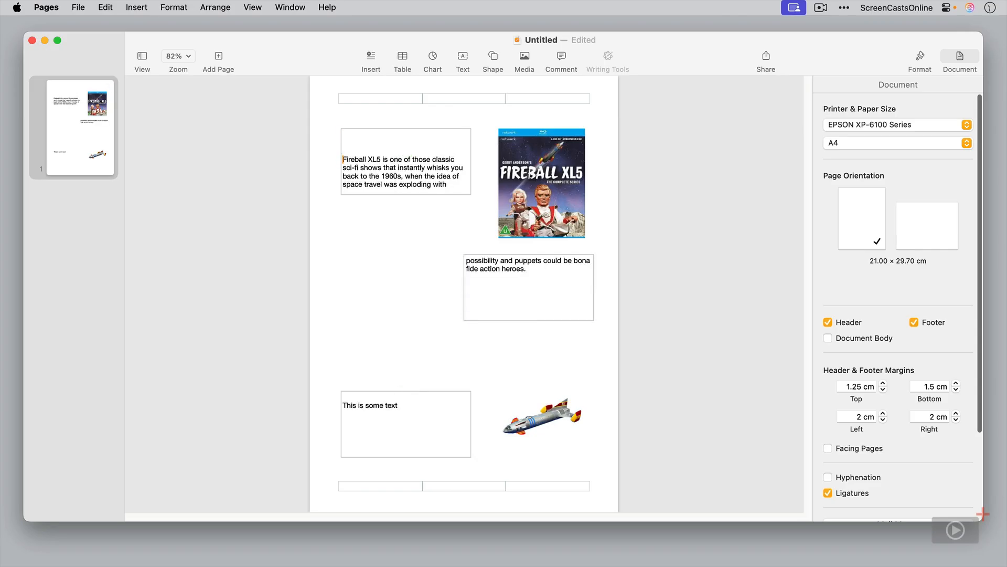
key("Return")
key("Return")
key("Return")
key("Return")
key("Return")
key("Return")
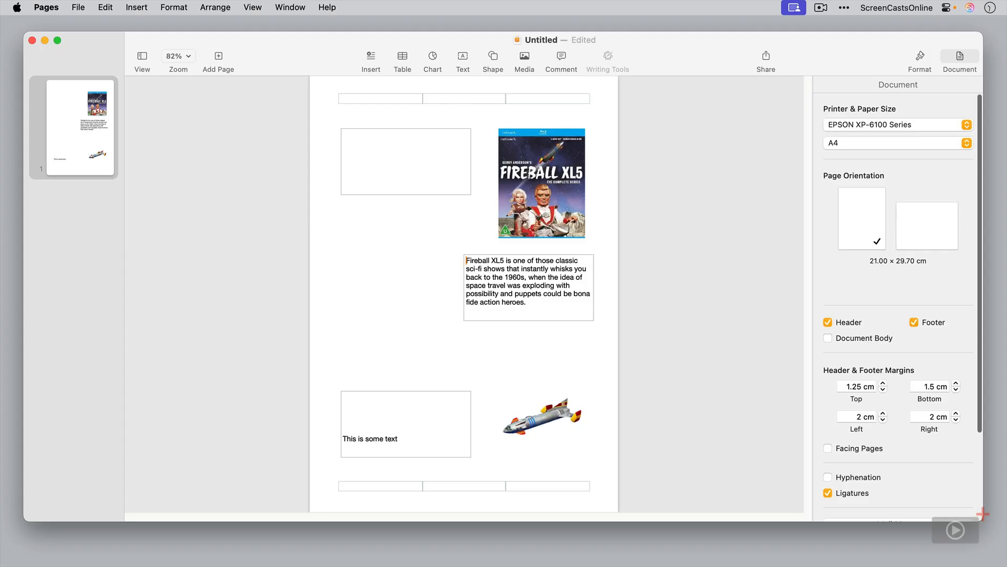
Delete the blank lines above the opening paragraph so the text flows back to the first box.
key("BackSpace")
key("BackSpace")
key("BackSpace")
key("BackSpace")
key("BackSpace")
key("BackSpace")
key("BackSpace")
key("BackSpace")
key("BackSpace")
key("BackSpace")
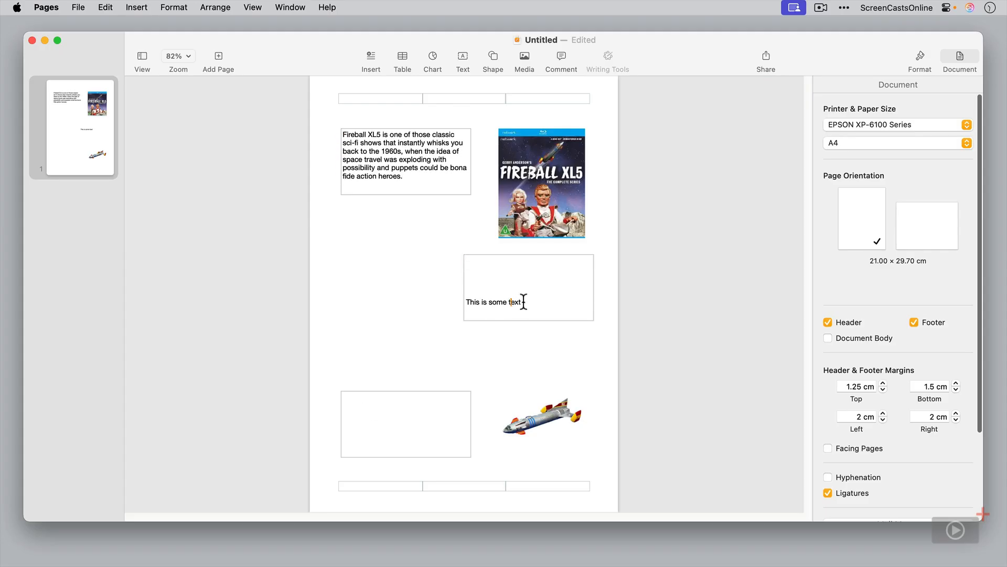
Replace all text in the thread with the full Fireball XL5 article, letting it flow through the three linked boxes.
left_click_drag(523, 301, 335, 128)
key("BackSpace")
type("Fireball XL5 is one of those classic sci-fi shows that instant")
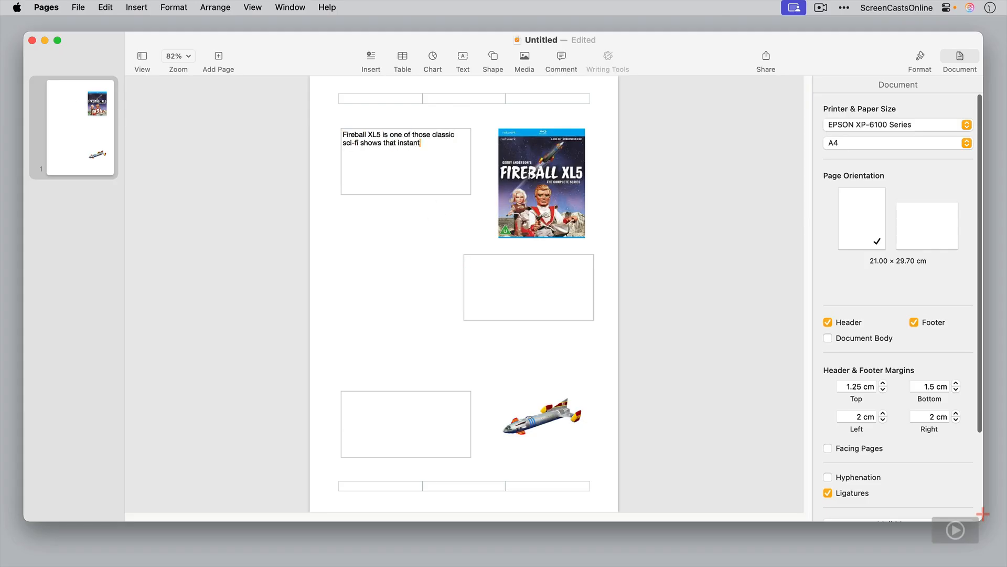
type("ly whisks you back to the 1960s, when the idea of space travel was exploding with possibility and puppets could be bona fide action heroes.")
key("Return")
key("Return")
type("Created by the dynamic duo Gerry and Sylvia Anderson, this British masterpiece aired for 39 black-and-white episodes between 1962 and 1963, right in the thick of the Space Race. It's a love letter to that era—brimming with starry-eyed optimism, wild imagination, and a retro charm that's hard to resist.")
key("Return")
key("Return")
type("The series centers on Colonel Steve Zodiac, the lantern-jawed captain of the Fireball XL5 spaceship, a sleek, rocket-powered marvel operated by")
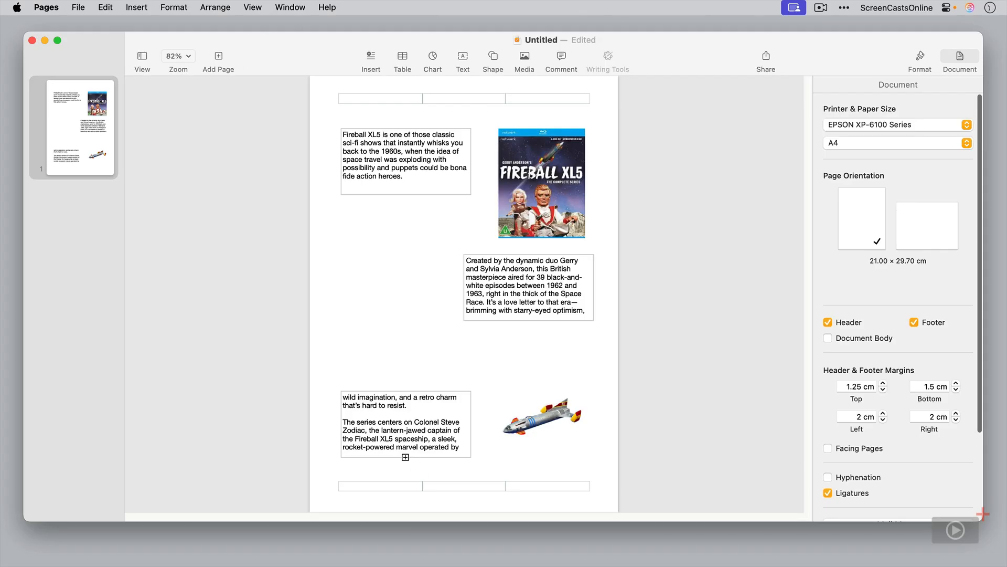
Add a second page, and move and heighten the third linked text box on page 1 to hold more text.
left_click(218, 55)
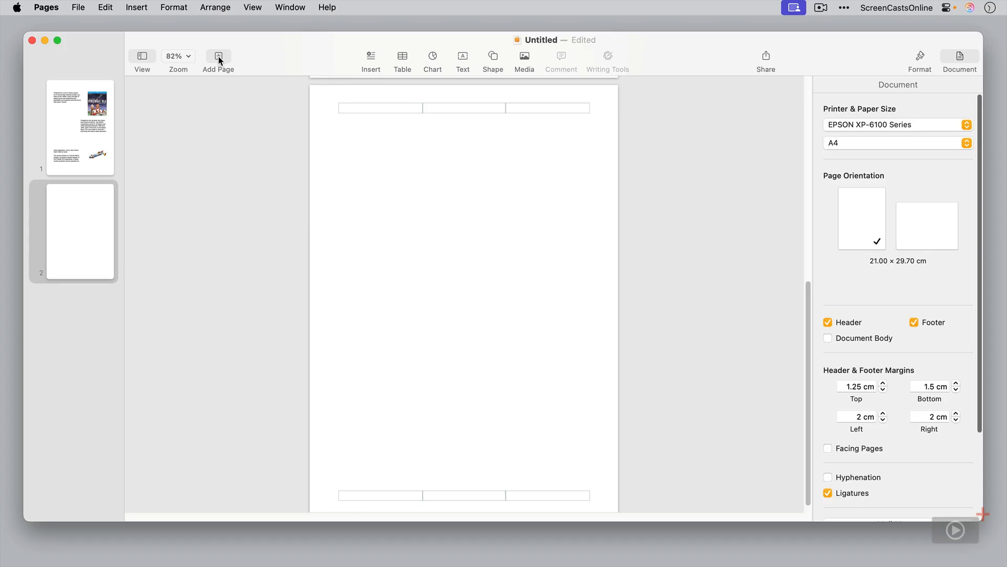
left_click(72, 213)
left_click(74, 124)
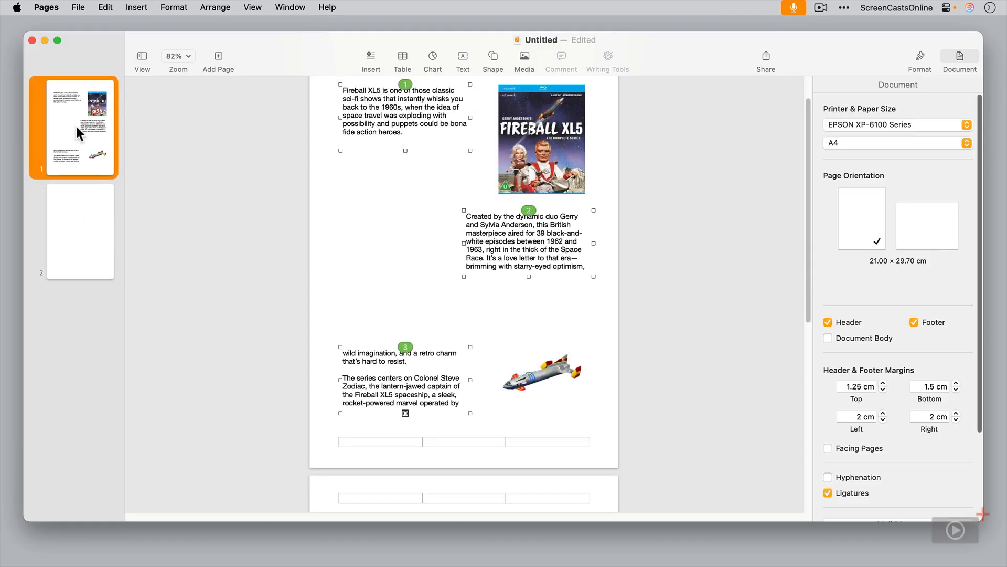
left_click(390, 374)
left_click_drag(390, 375, 399, 425)
Add a text box on page 2 and join it to the Fireball XL5 text thread.
scroll(487, 452, "down", 4)
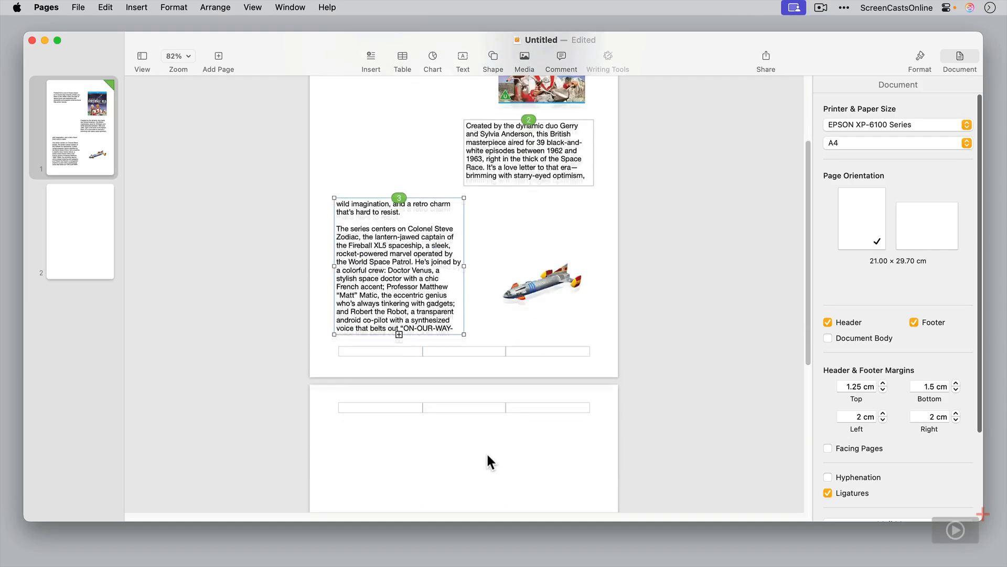
left_click(487, 452)
scroll(486, 451, "down", 7)
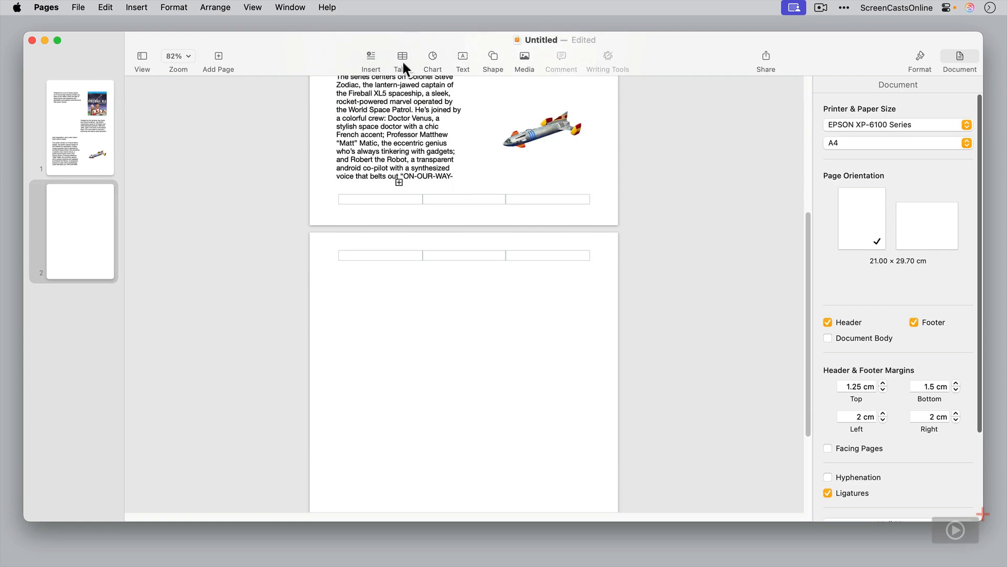
left_click(463, 59)
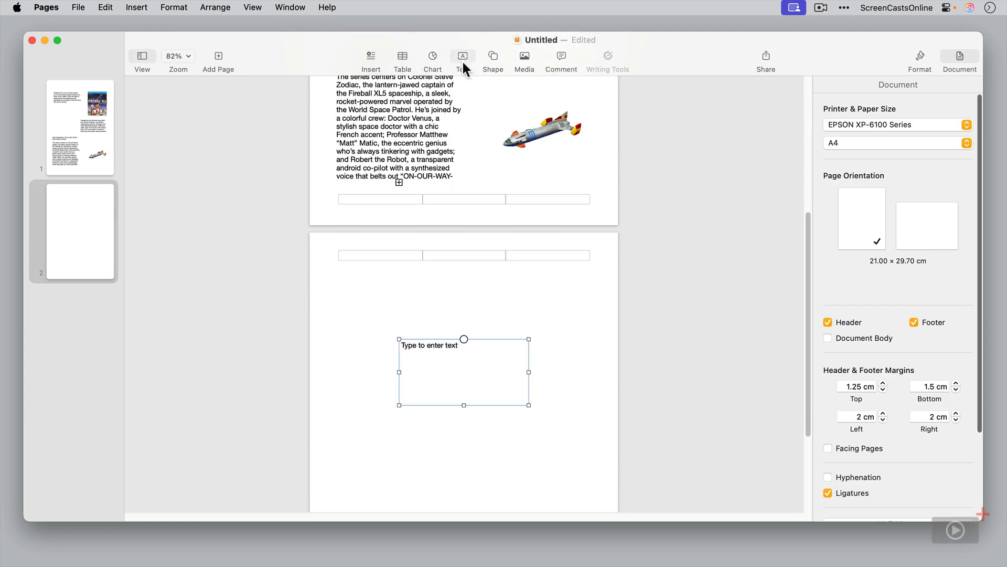
left_click(463, 338)
Move the page 2 text box just below the header, widen it to the page margins and make it taller.
left_click_drag(399, 338, 340, 272)
left_click_drag(529, 405, 583, 349)
left_click_drag(593, 355, 591, 353)
mouse_move(464, 353)
left_mouse_down()
mouse_move(464, 462)
mouse_move(466, 371)
left_mouse_up()
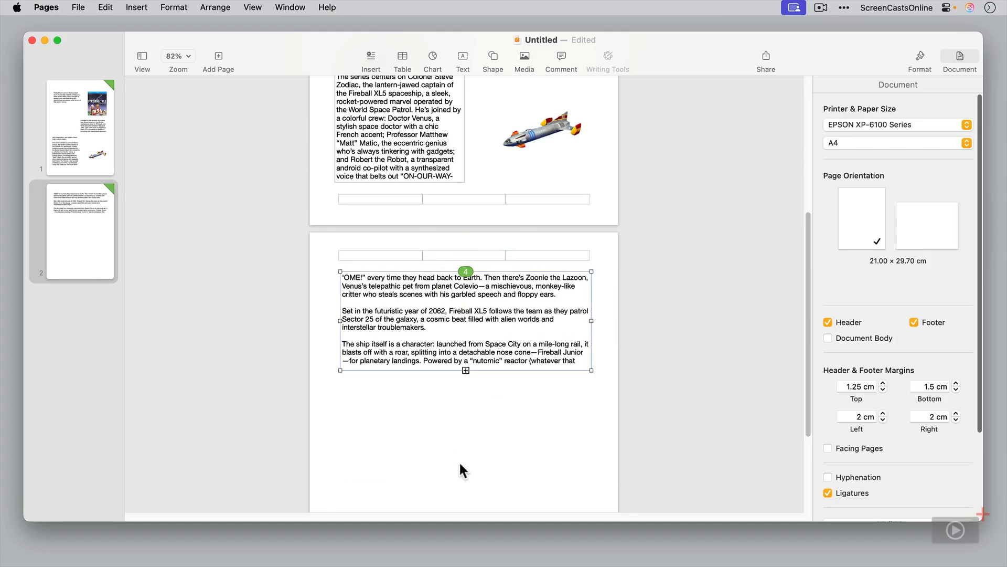
Remove the page 2 text box from the thread.
scroll(455, 480, "down", 5)
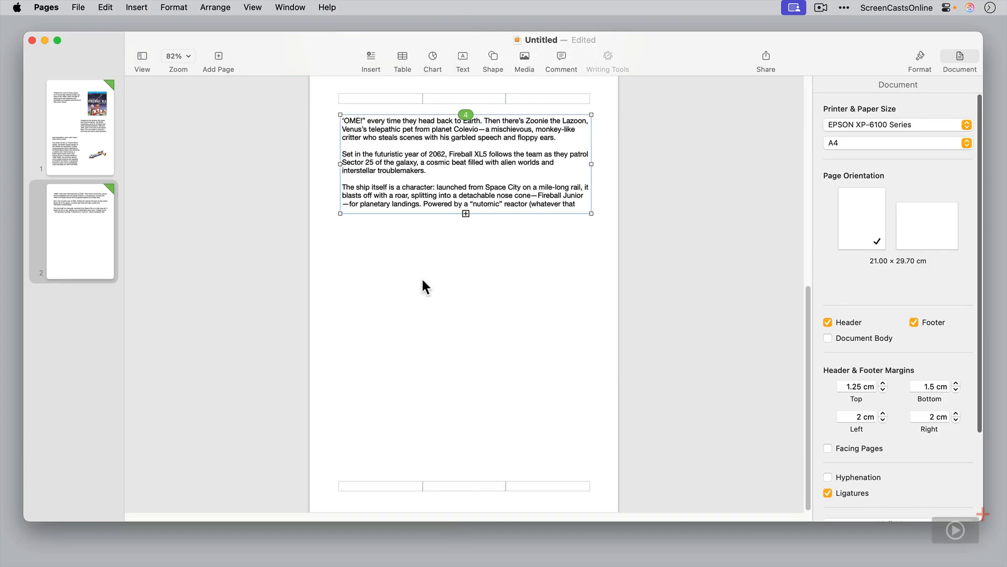
scroll(423, 281, "up", 3)
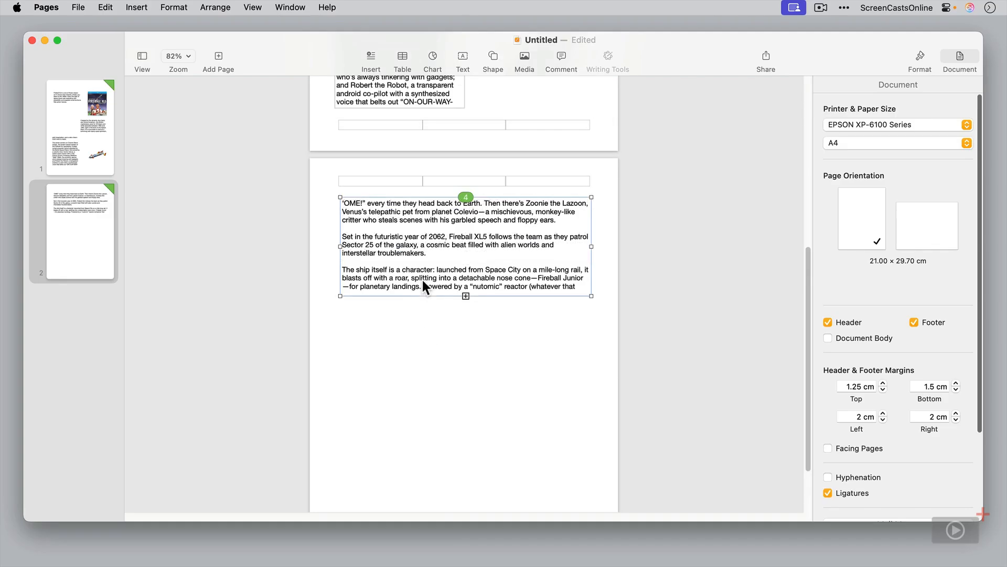
left_click(470, 198)
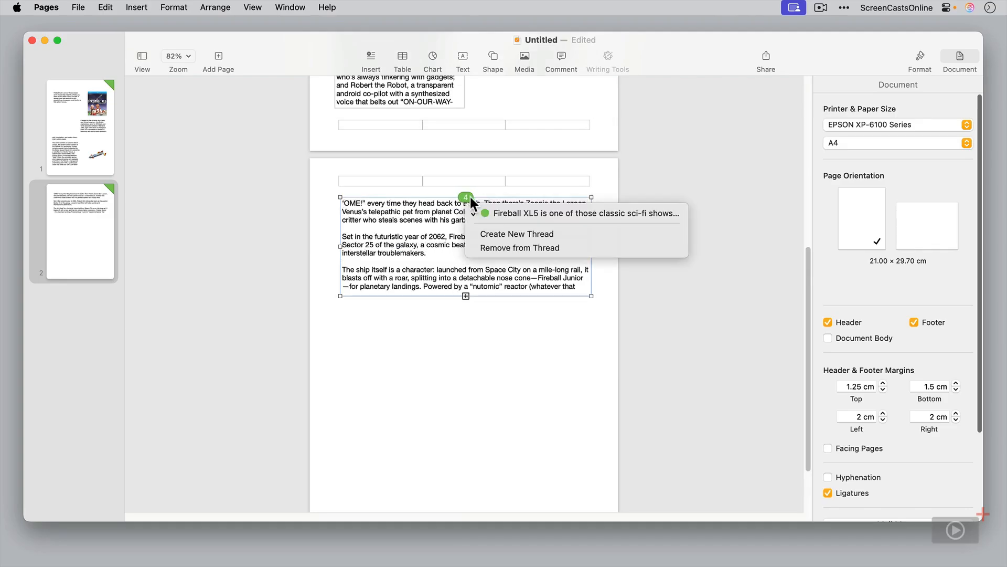
left_click(519, 247)
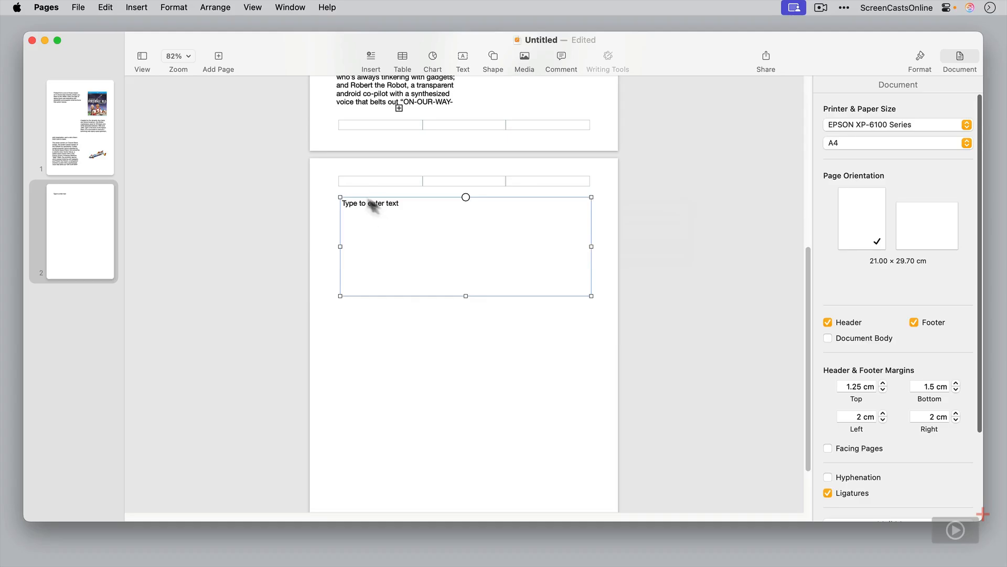
Rejoin the page 2 text box to the Fireball XL5 text thread.
left_click(465, 198)
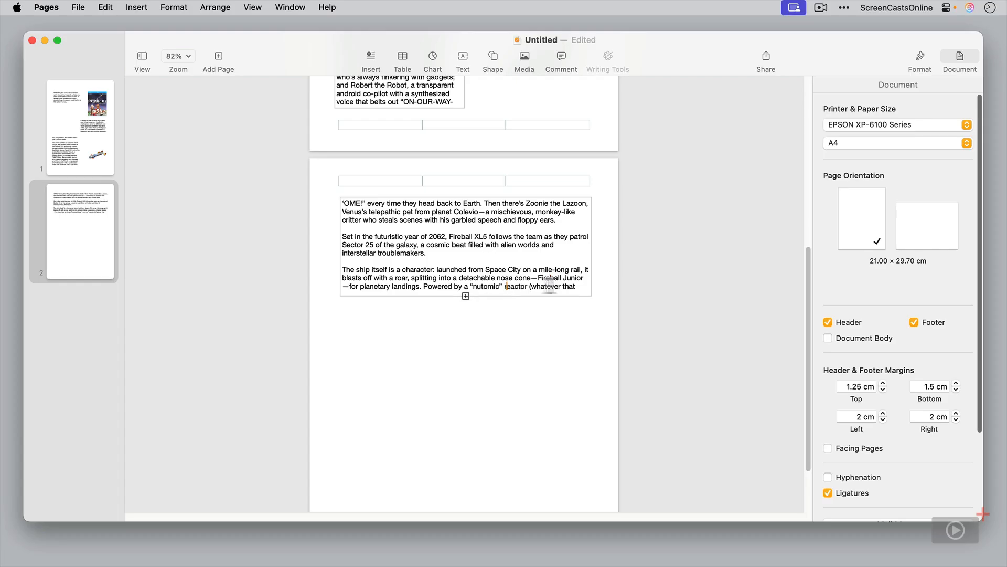
scroll(414, 232, "up", 5)
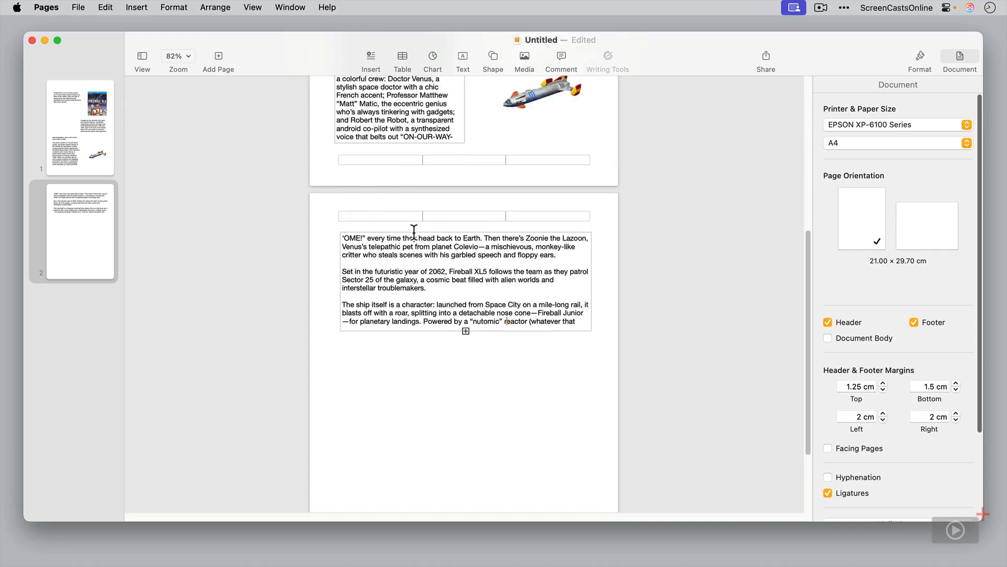
scroll(414, 232, "up", 8)
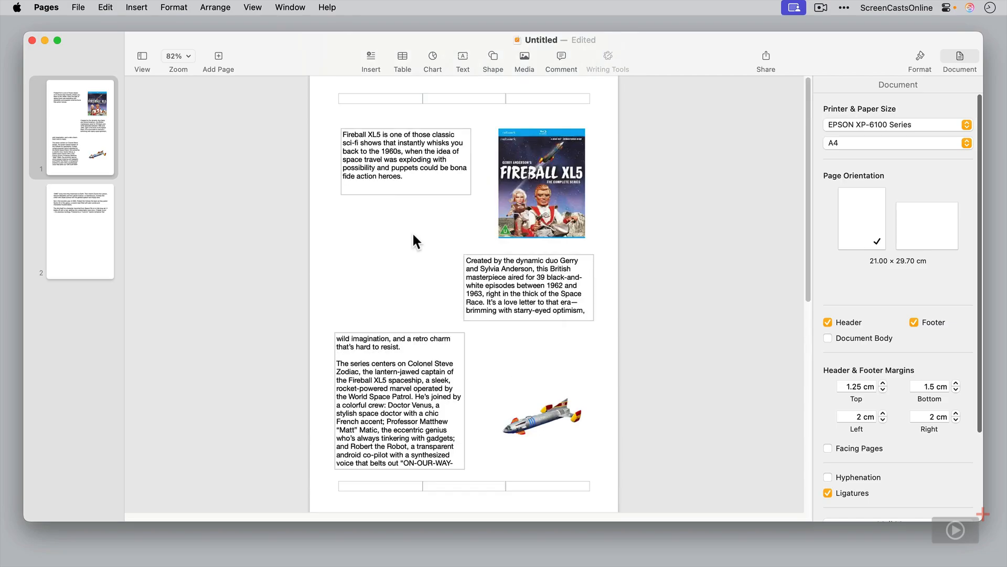
Change the font of the paragraph in the first text box on page 1 to Noteworthy.
left_click(419, 177)
left_click_drag(419, 177, 344, 134)
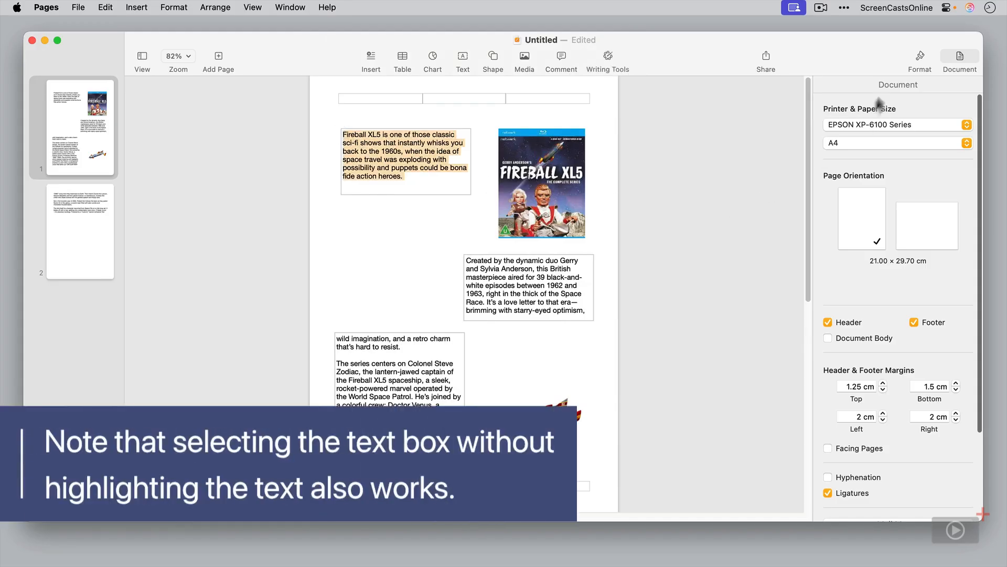
left_click(921, 58)
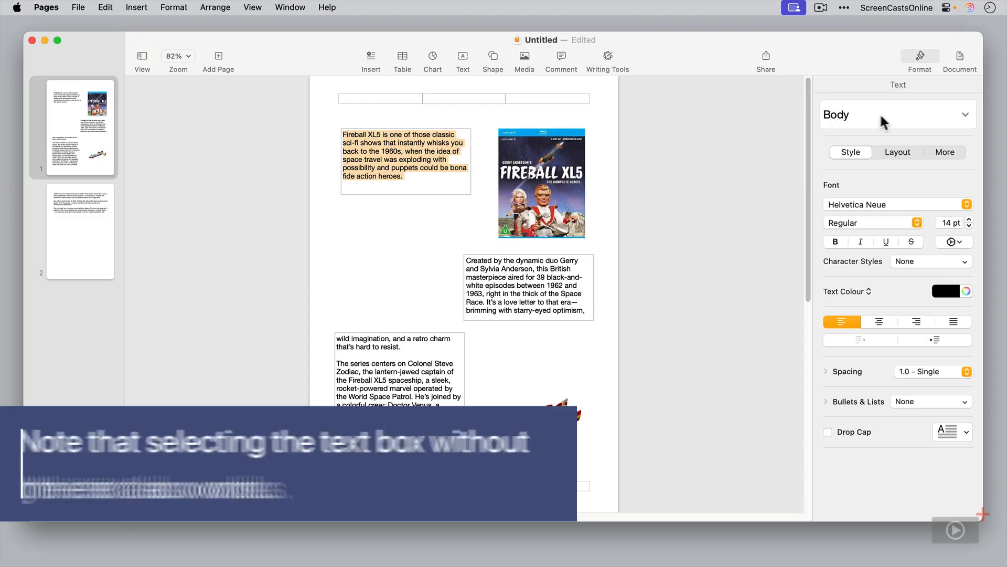
left_click(864, 204)
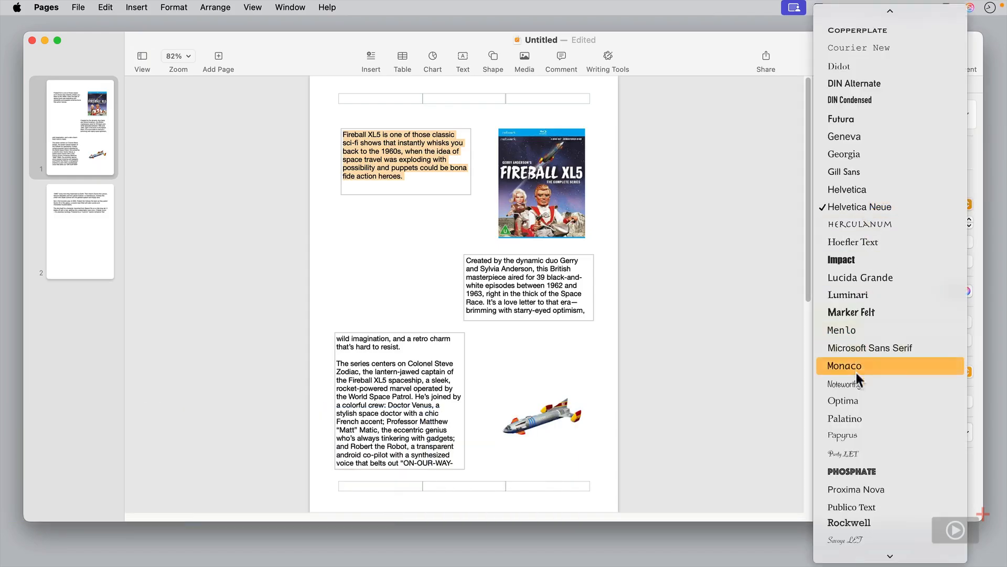
left_click(846, 387)
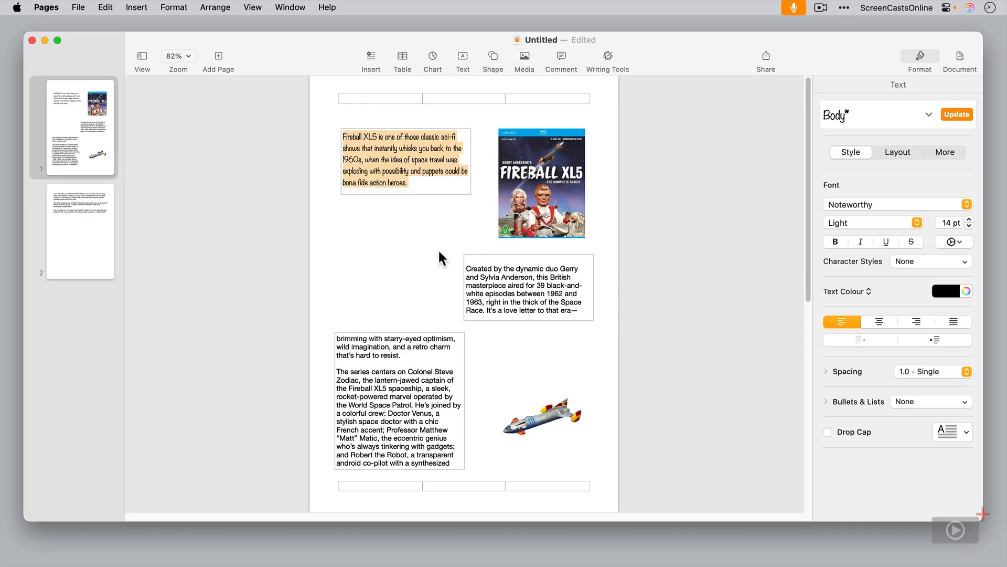
Update the Body paragraph style with the new font and check the linked text on both pages.
left_click(958, 112)
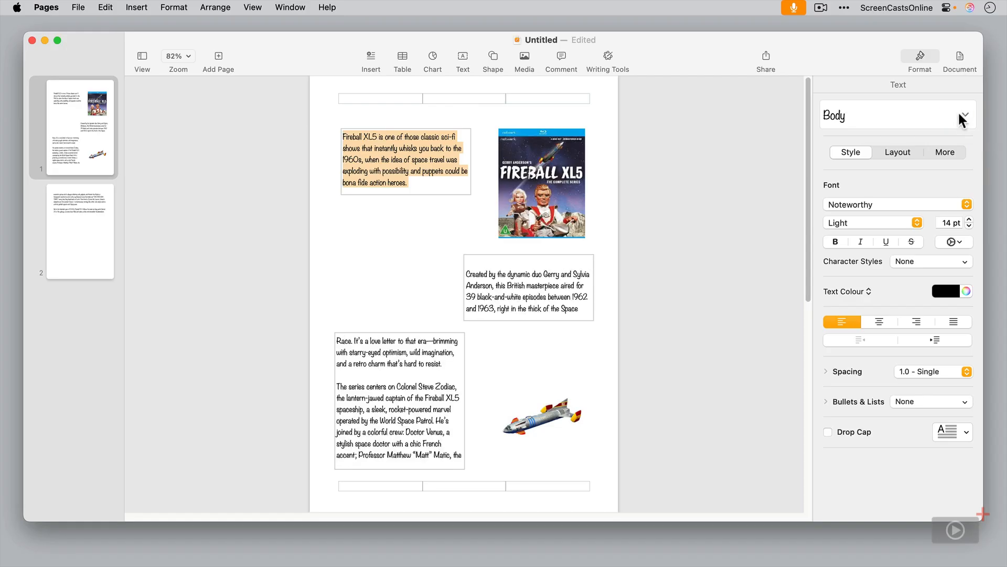
scroll(452, 389, "down", 10)
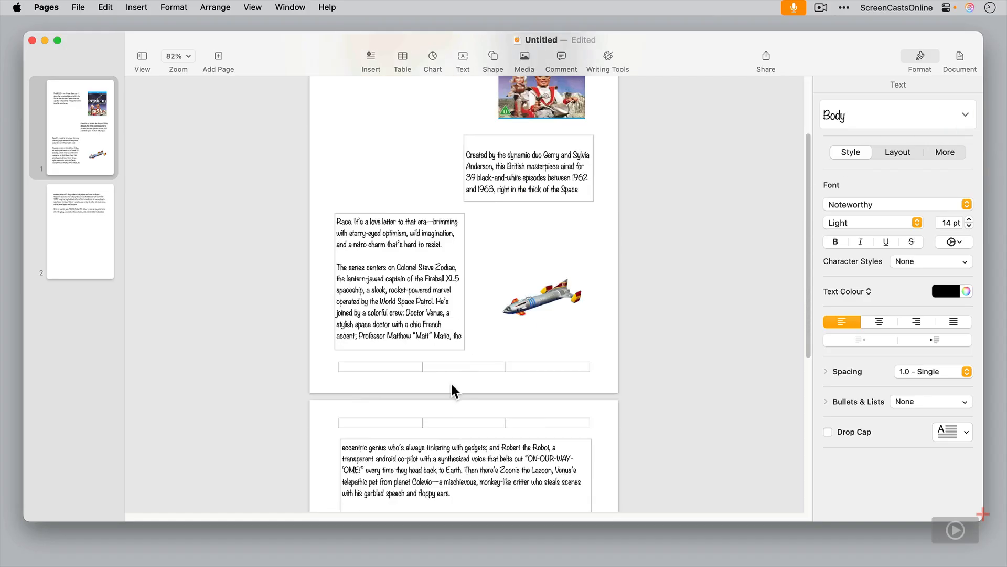
scroll(443, 376, "up", 15)
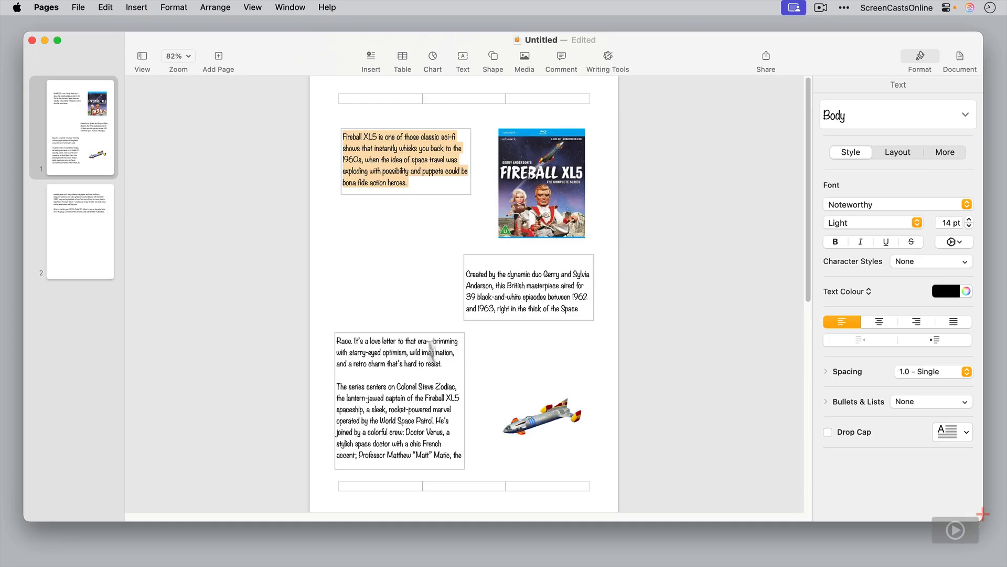
Set the font of the first text box's paragraph to Baskerville.
left_click_drag(429, 188, 338, 136)
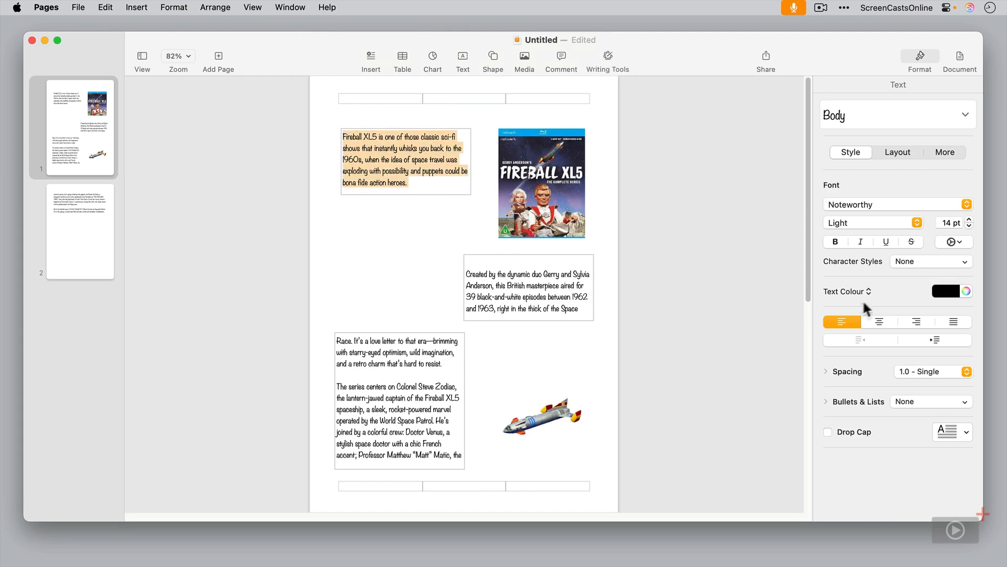
left_click(865, 204)
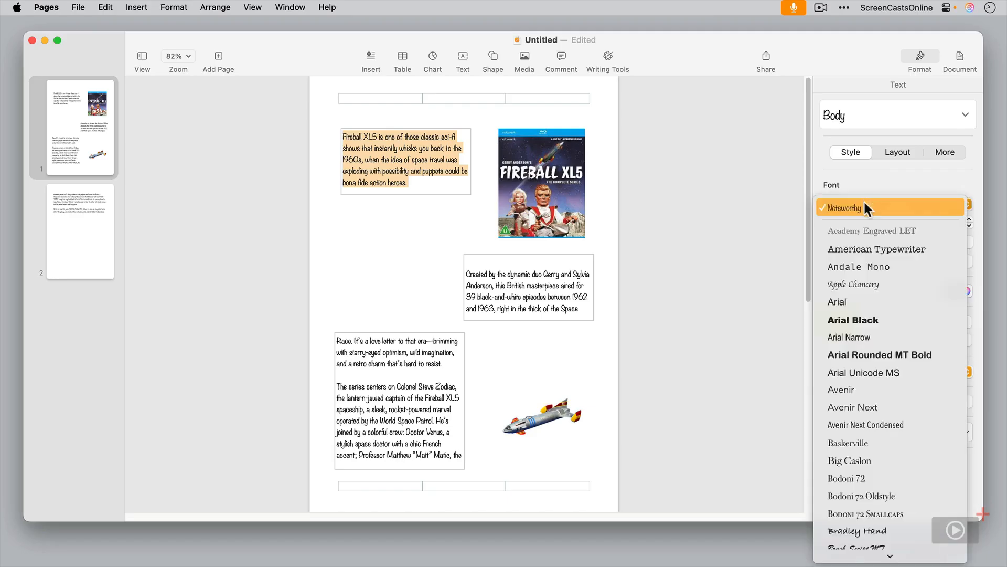
left_click(876, 439)
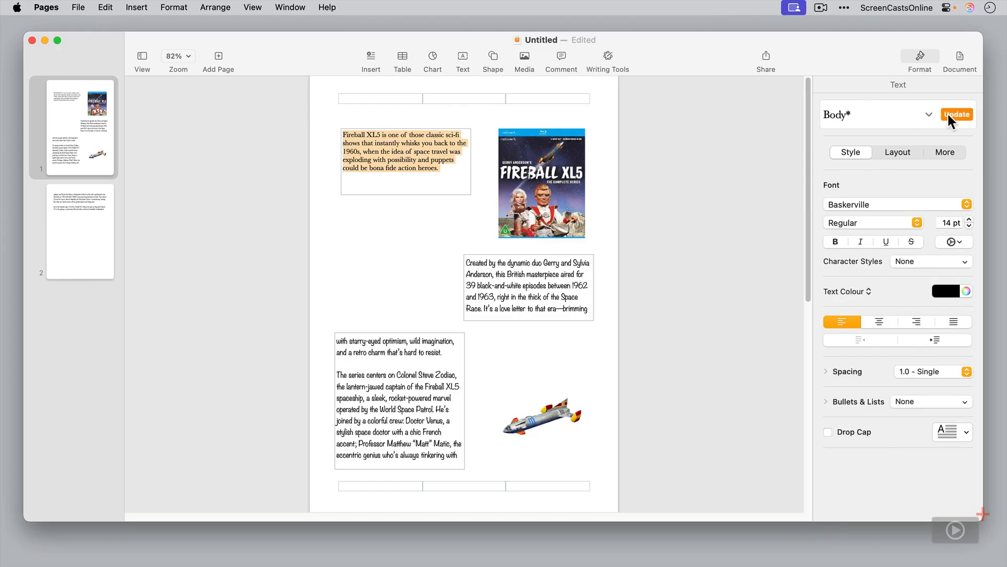
Create a paragraph style named New Body from the Baskerville paragraph.
left_click(929, 115)
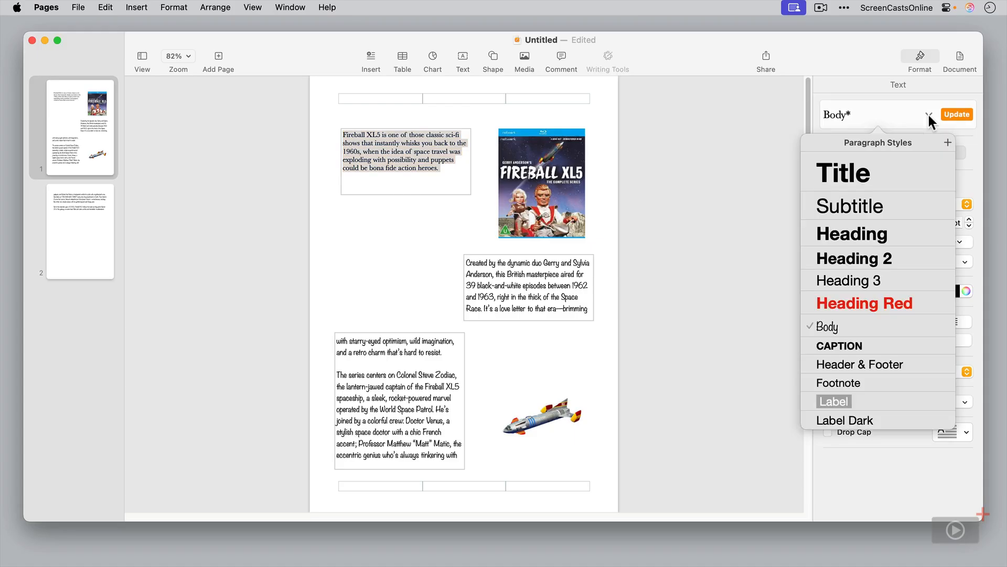
left_click(949, 140)
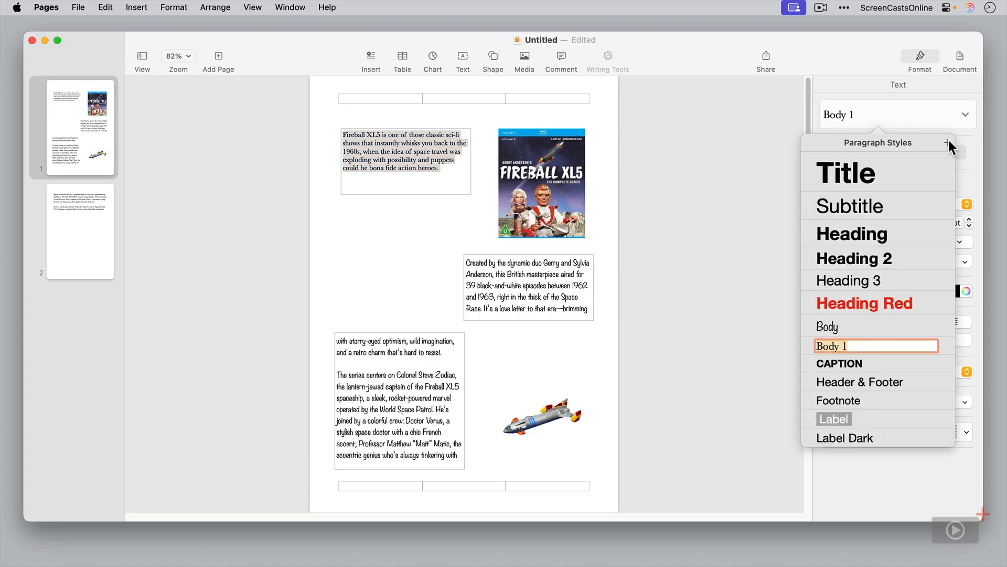
type("New Body")
key("Return")
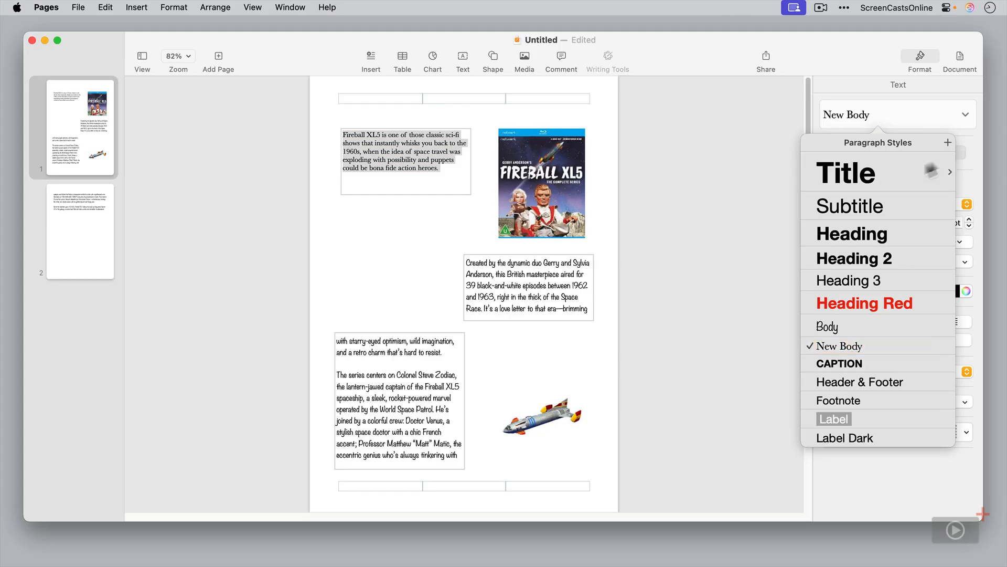
left_click(754, 224)
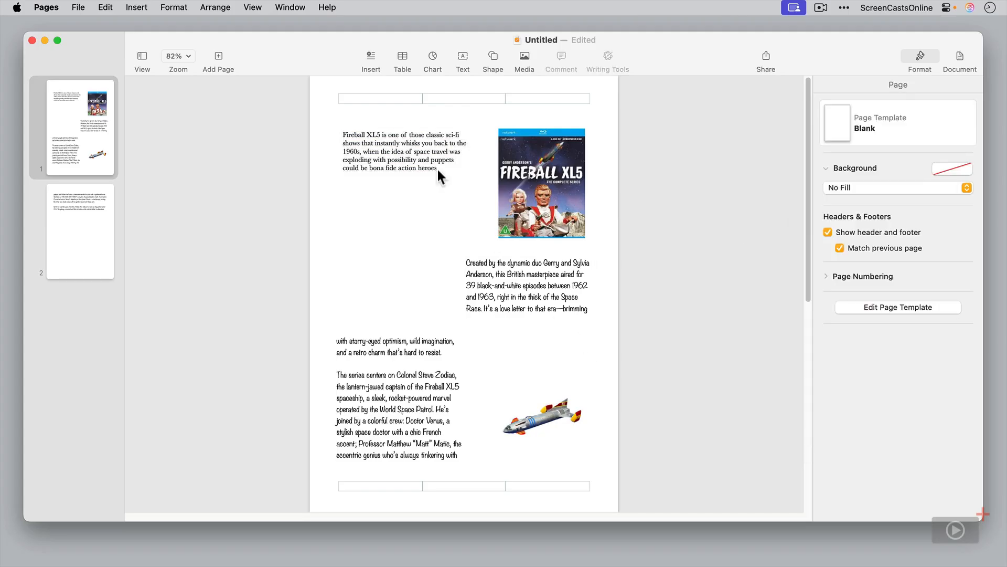
Apply the New Body style to the text in the second linked text box on page 1.
left_click(383, 152)
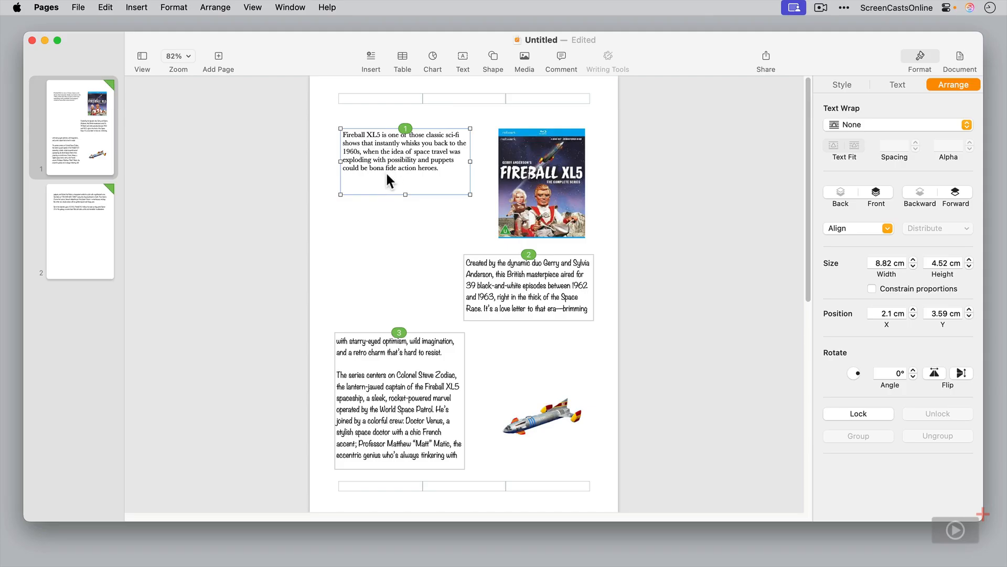
left_click(511, 291)
left_click(514, 297)
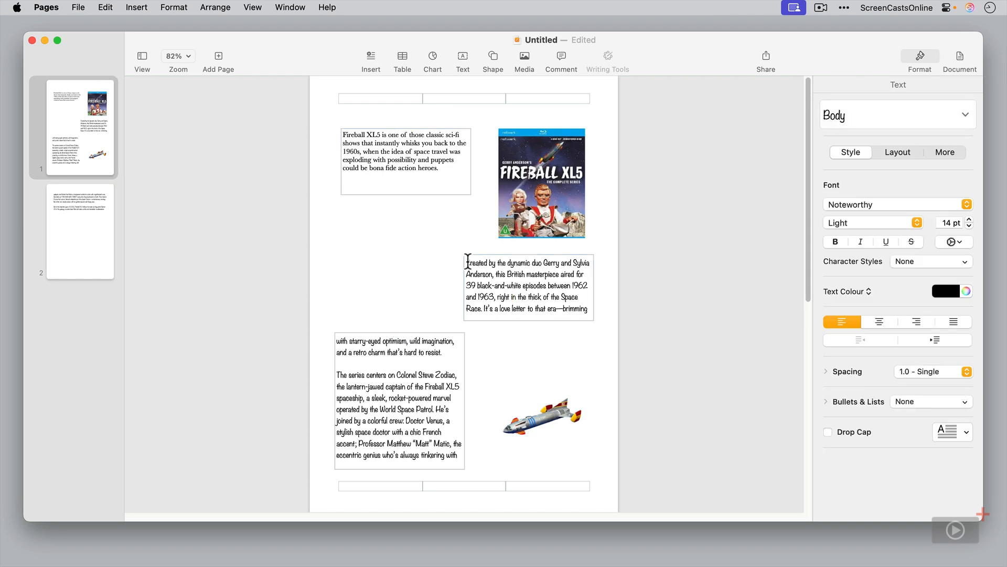
left_click_drag(466, 262, 591, 310)
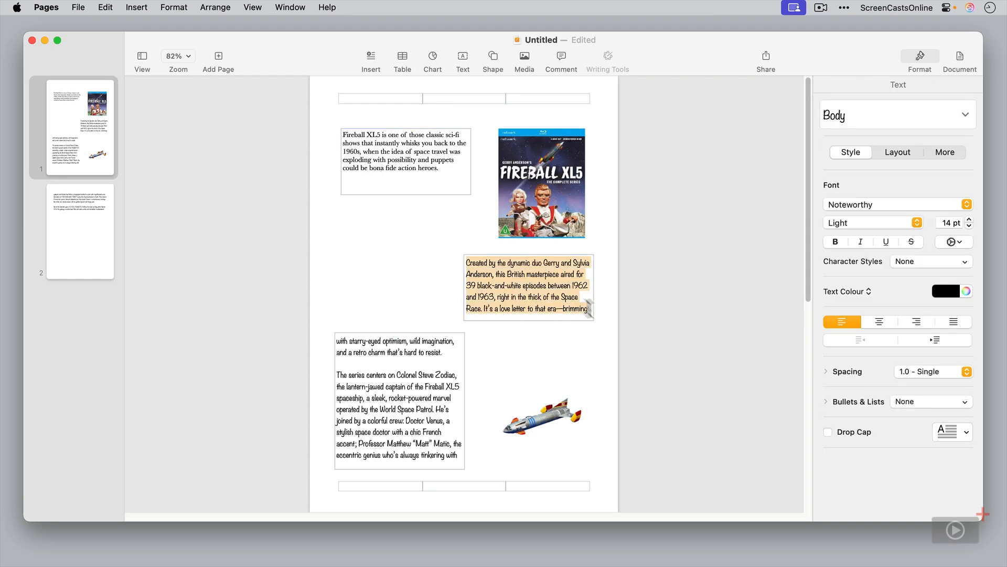
left_click(902, 112)
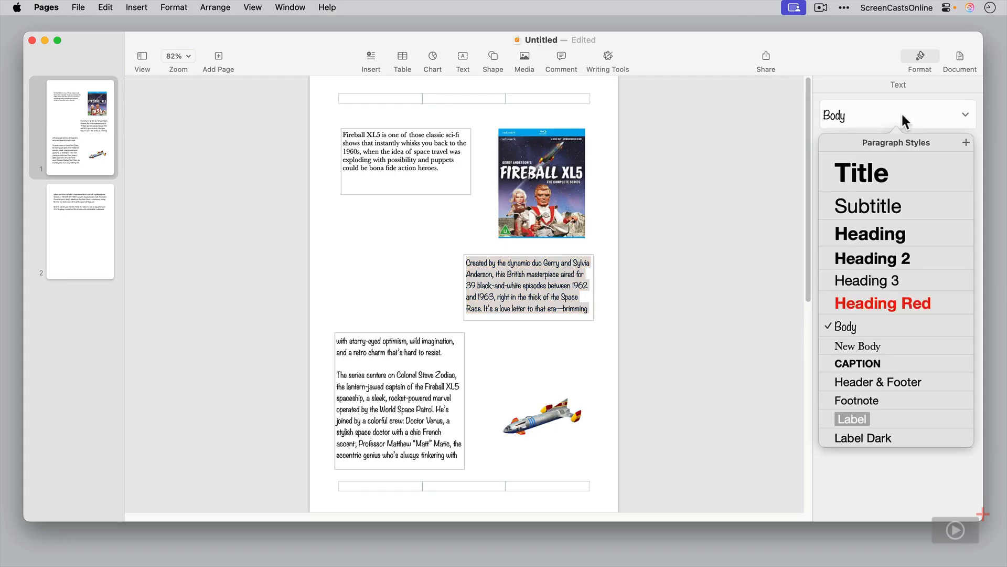
left_click(879, 345)
left_click(509, 293)
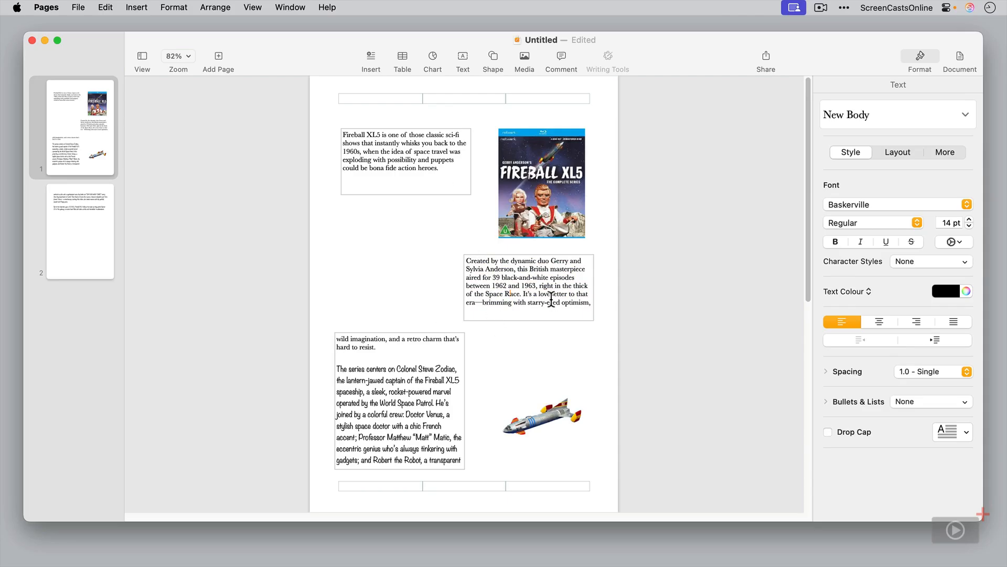
Assign F8 as the shortcut for the New Body paragraph style.
left_click(966, 113)
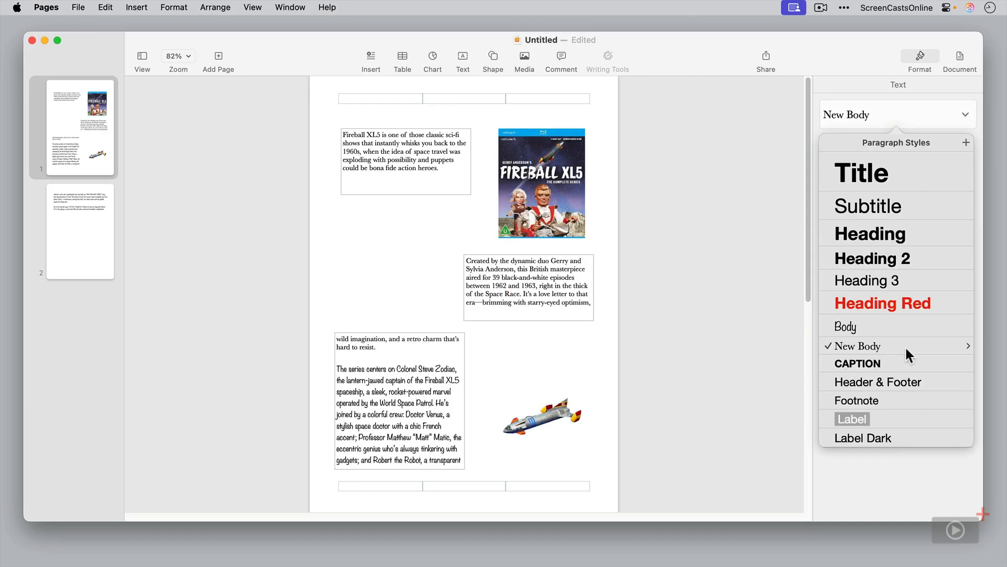
left_click(968, 346)
mouse_move(928, 417)
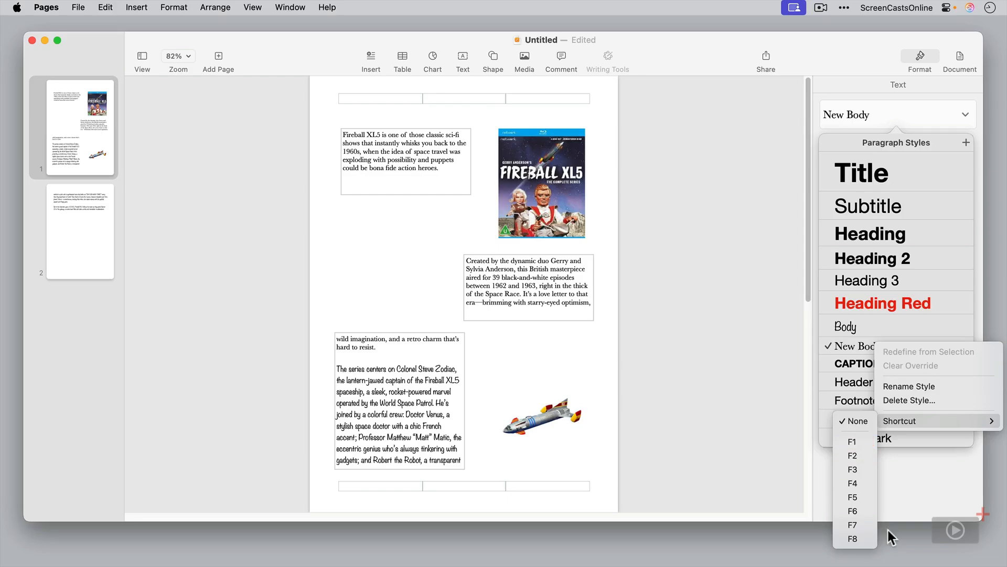
left_click(853, 539)
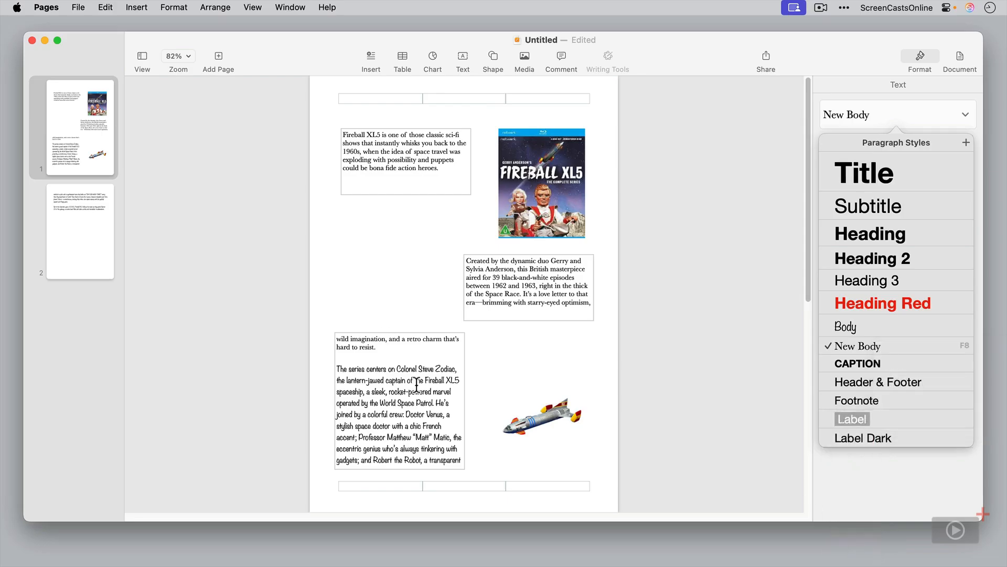
Use the style shortcut to apply New Body to the page 2 paragraph beginning "Set in the futuristic year of 2062".
scroll(415, 384, "down", 10)
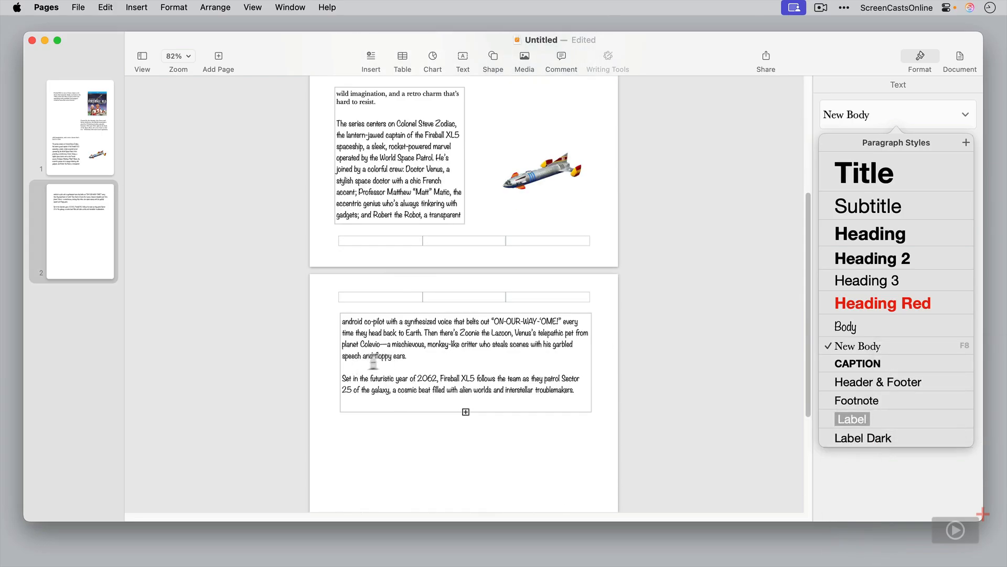
left_click(410, 358)
left_click(361, 378)
left_click_drag(341, 377, 577, 391)
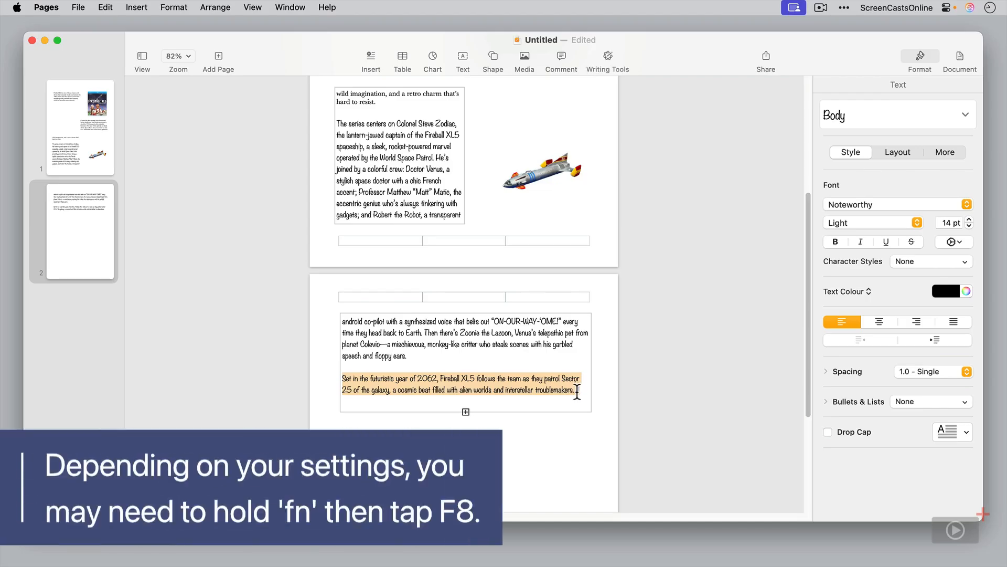
key("F8")
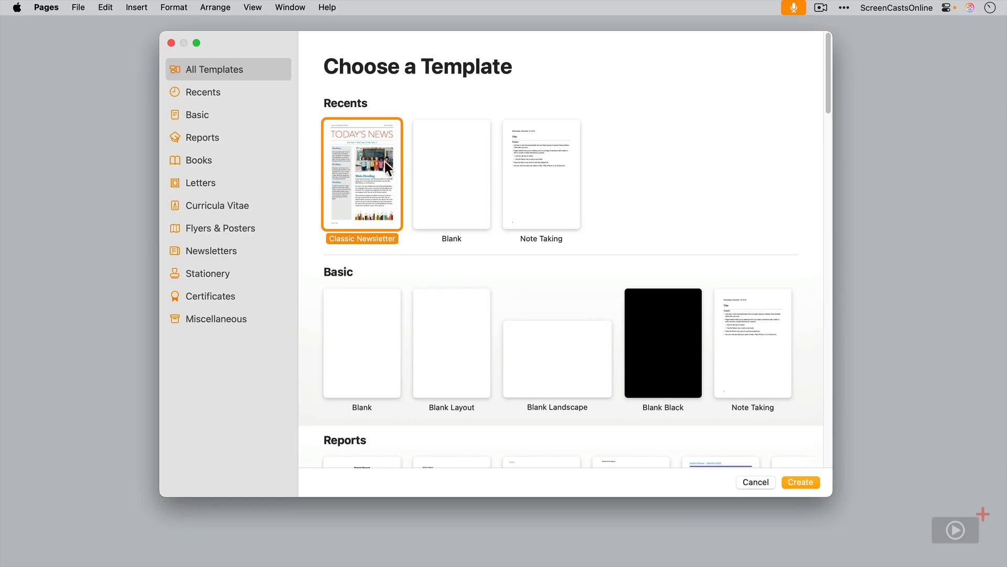
Create a new document from the Classic Newsletter template.
scroll(452, 325, "down", 6)
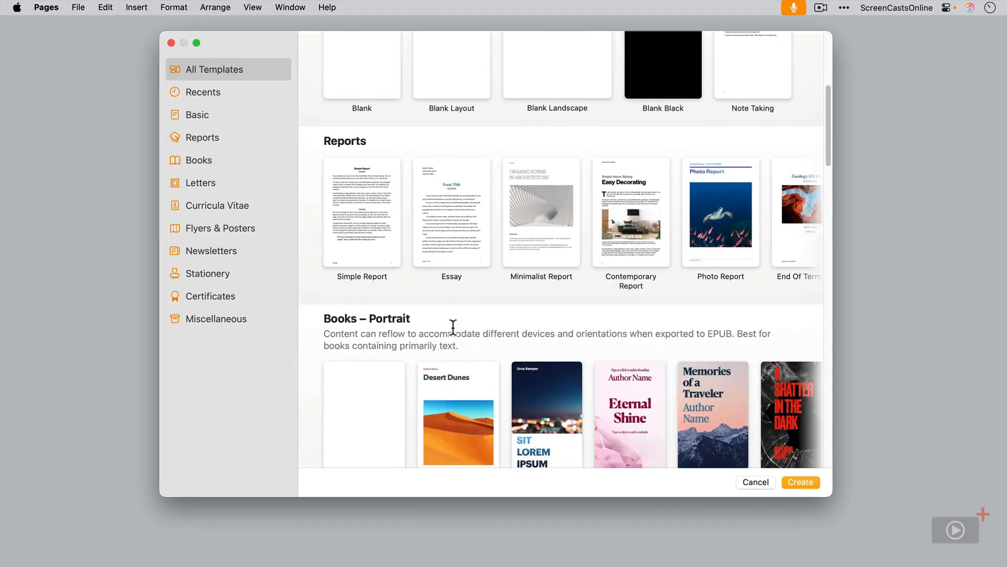
scroll(452, 326, "up", 6)
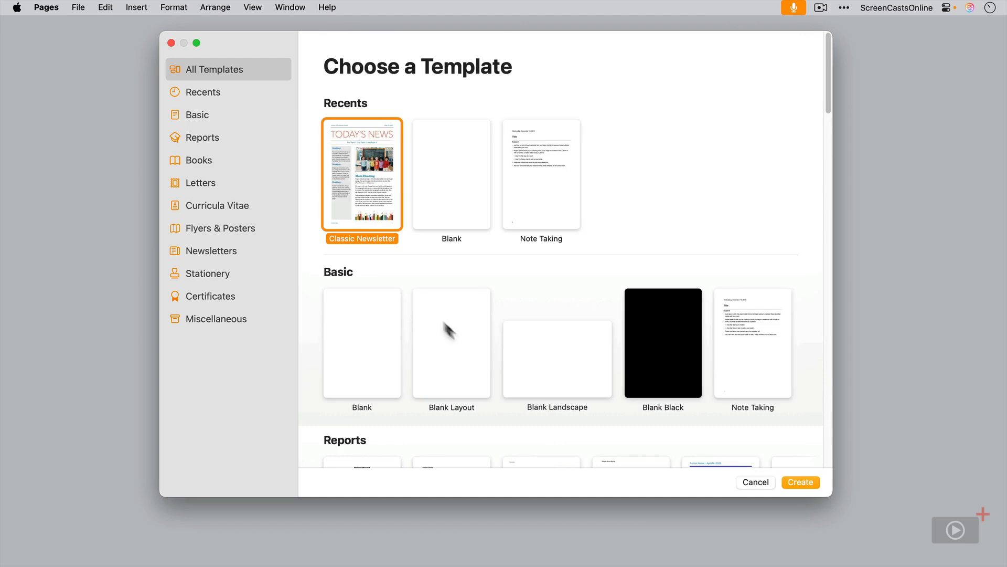
double_click(355, 205)
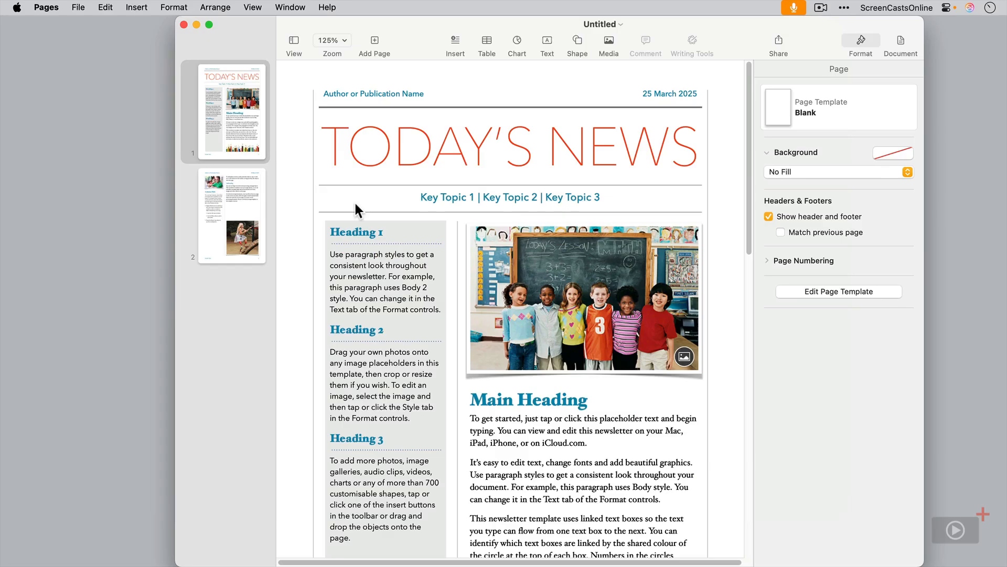
Replace the newsletter's TODAY'S NEWS title with FIREBALL XL5.
left_click(435, 145)
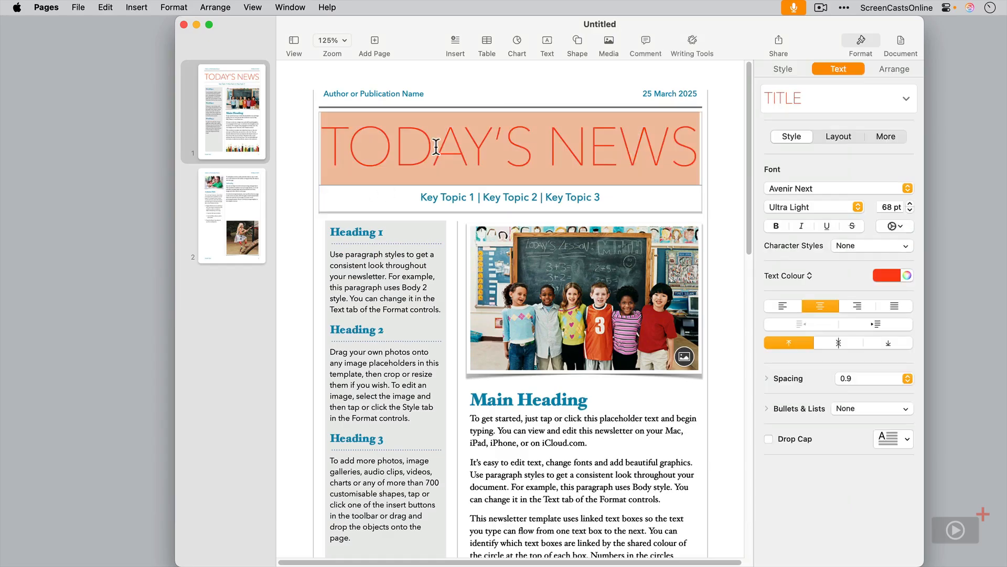
type("FIREBALL XL5")
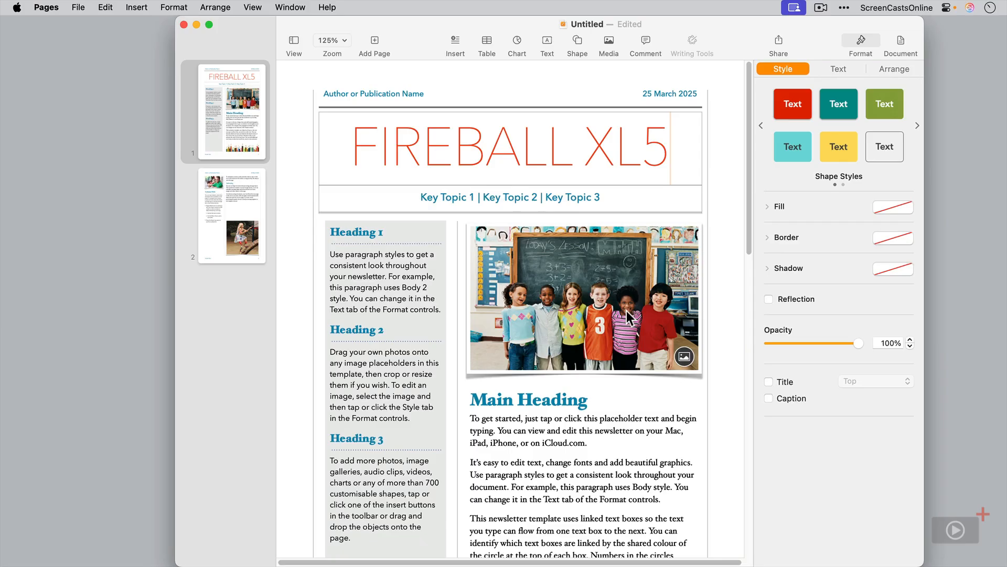
Switch to Safari and place the search results' Doctor Who Wiki XL5 spacecraft picture into the newsletter's main photo placeholder.
key("super+Tab")
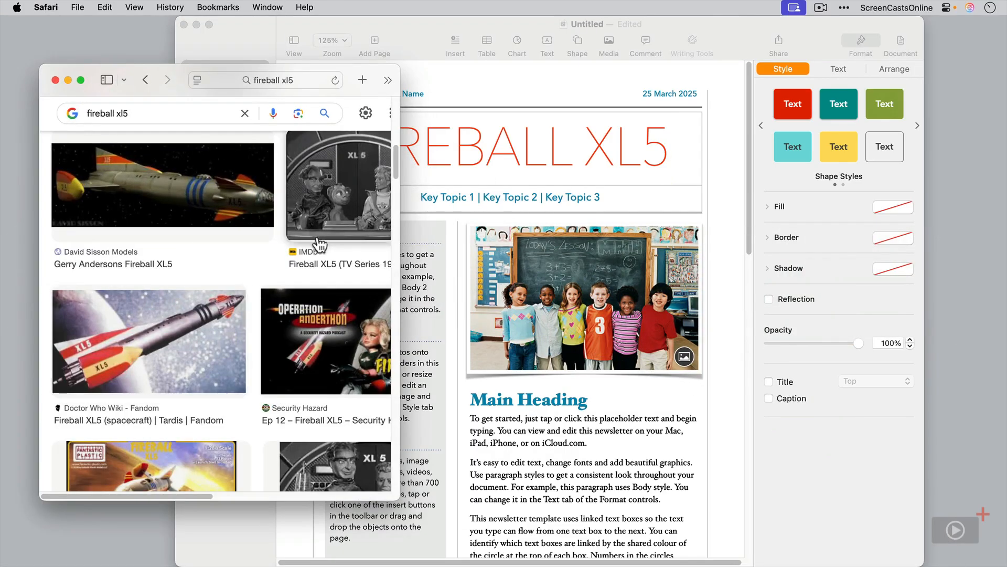
scroll(321, 244, "up", 10)
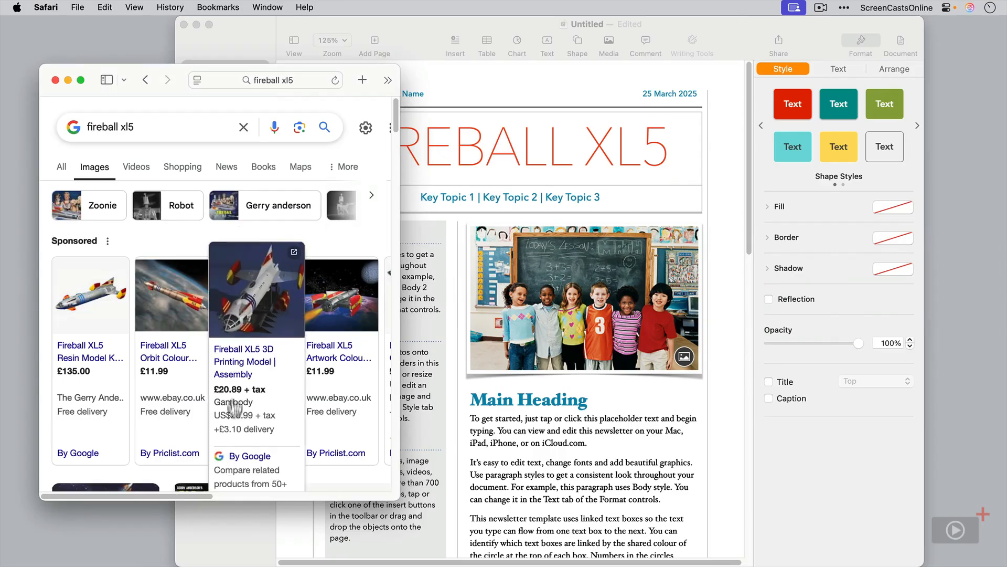
scroll(313, 478, "down", 10)
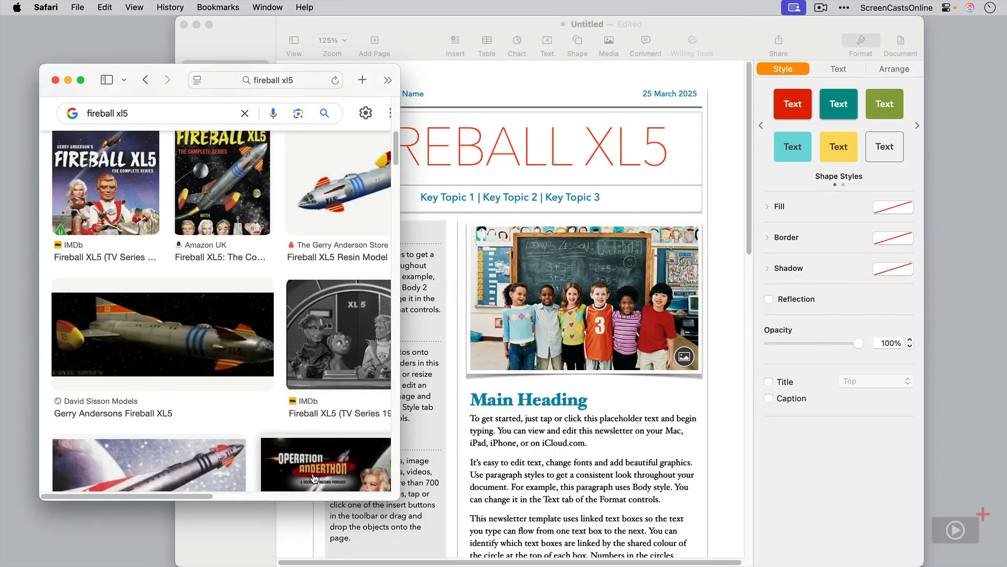
scroll(314, 478, "down", 3)
left_click_drag(157, 322, 571, 296)
left_click_drag(569, 292, 570, 293)
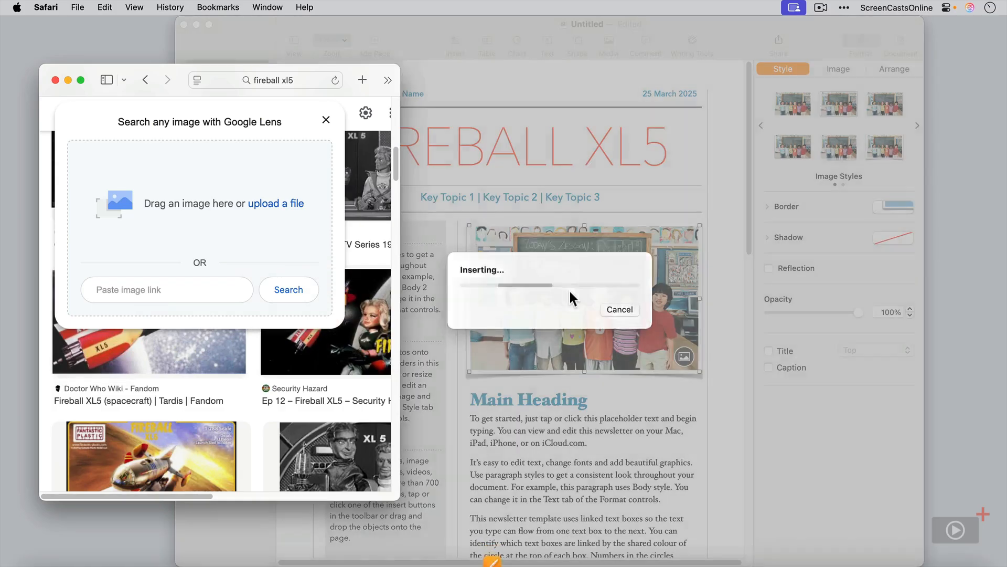
left_click(657, 389)
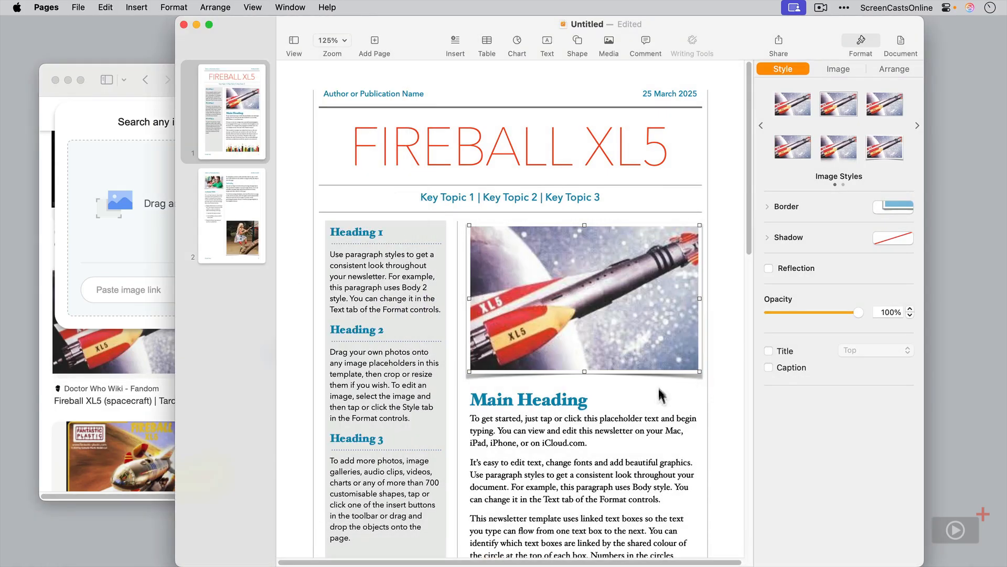
Save the newsletter as a custom template in the Template Chooser, naming it Fireball XL5.
left_click(551, 421)
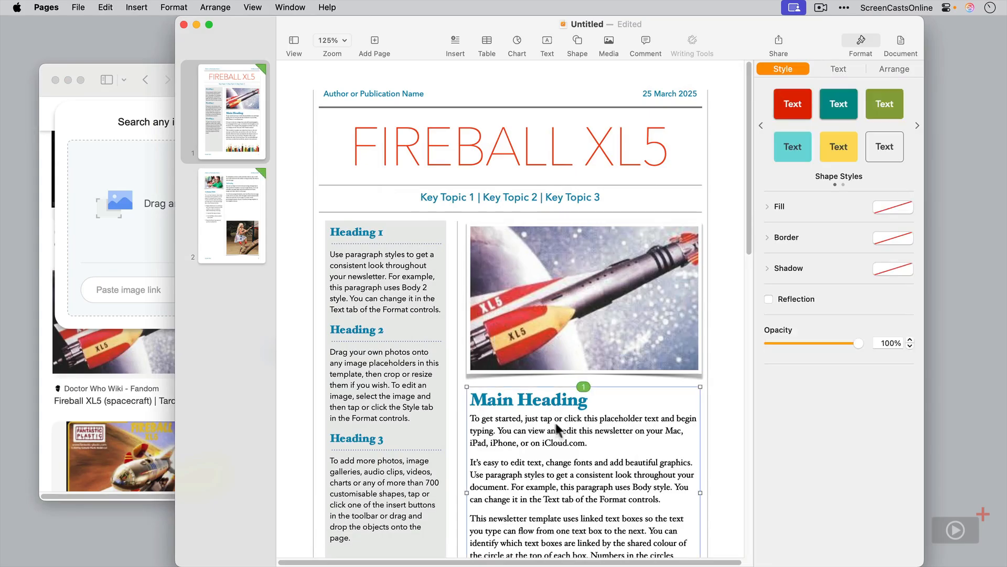
scroll(580, 493, "down", 5)
scroll(580, 493, "down", 7)
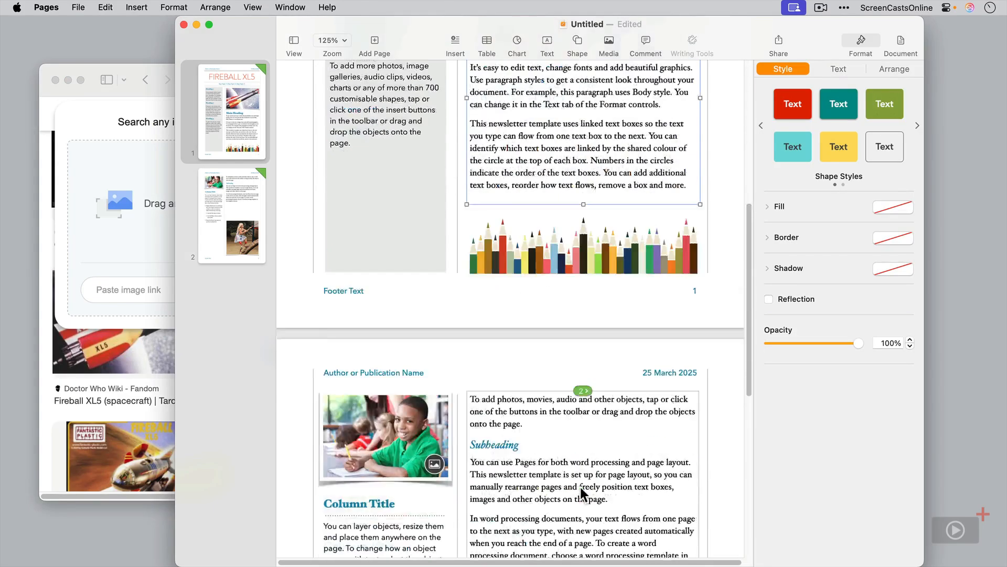
scroll(561, 295, "up", 12)
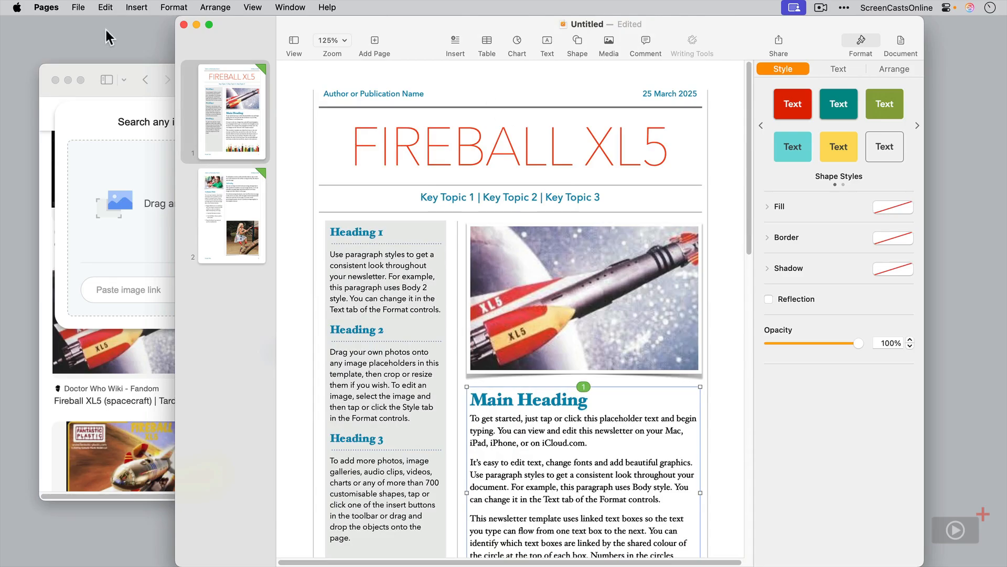
left_click(83, 10)
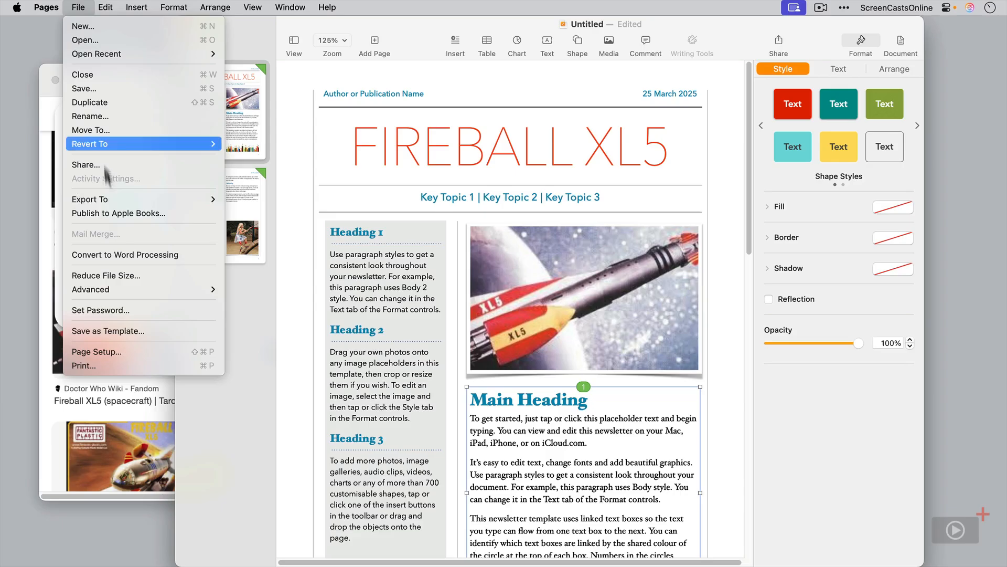
left_click(131, 330)
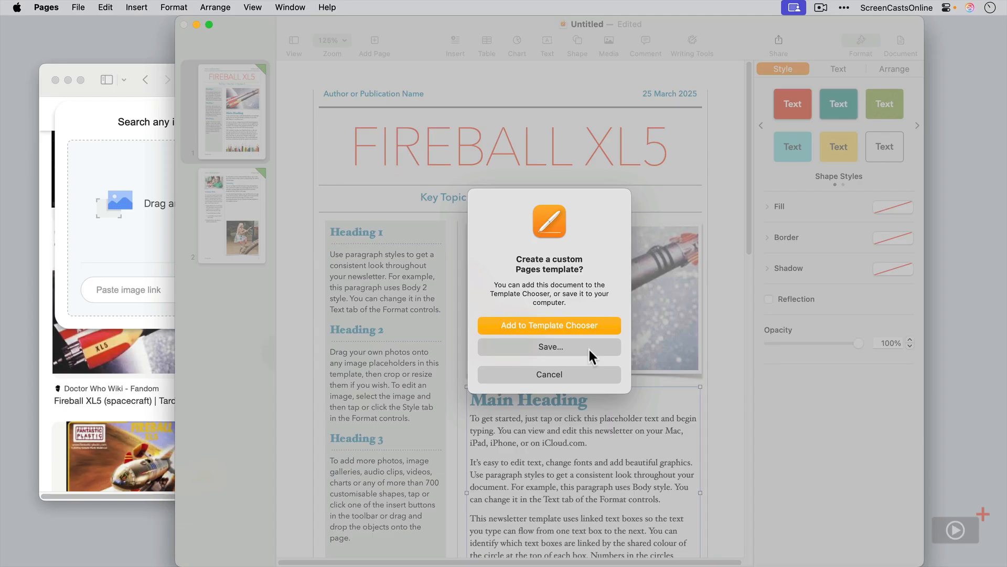
left_click(576, 324)
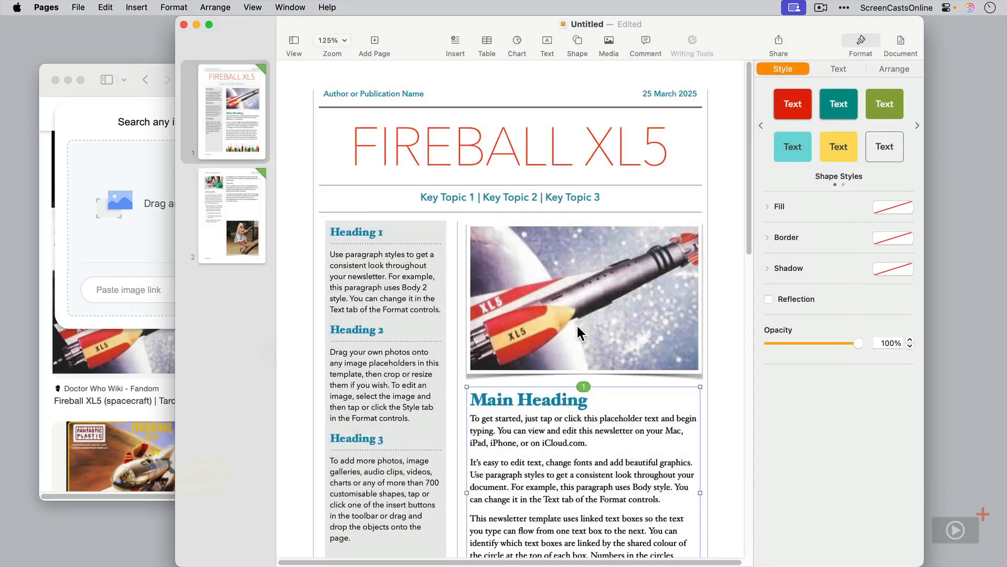
type("Fire")
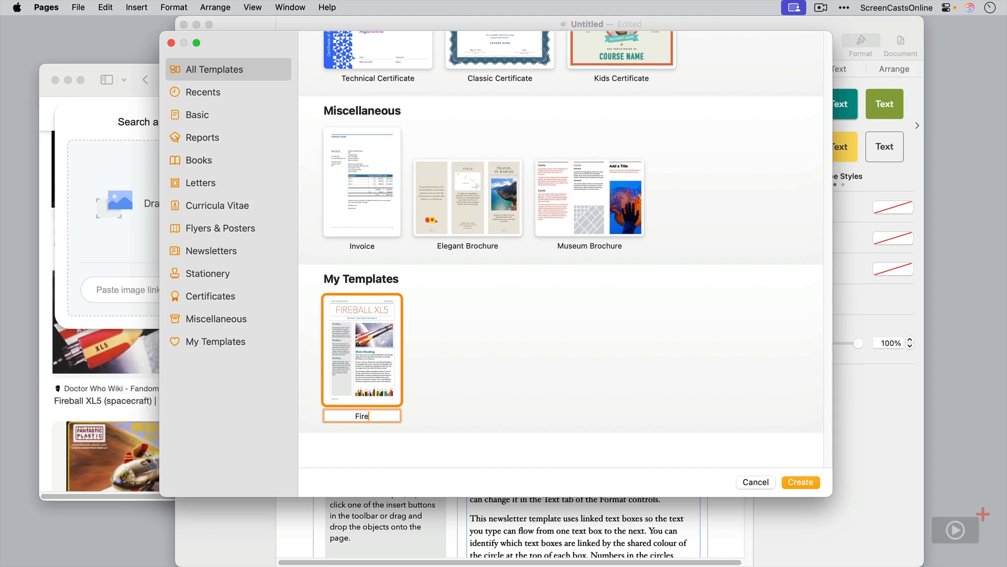
type("ball XL5")
key("Return")
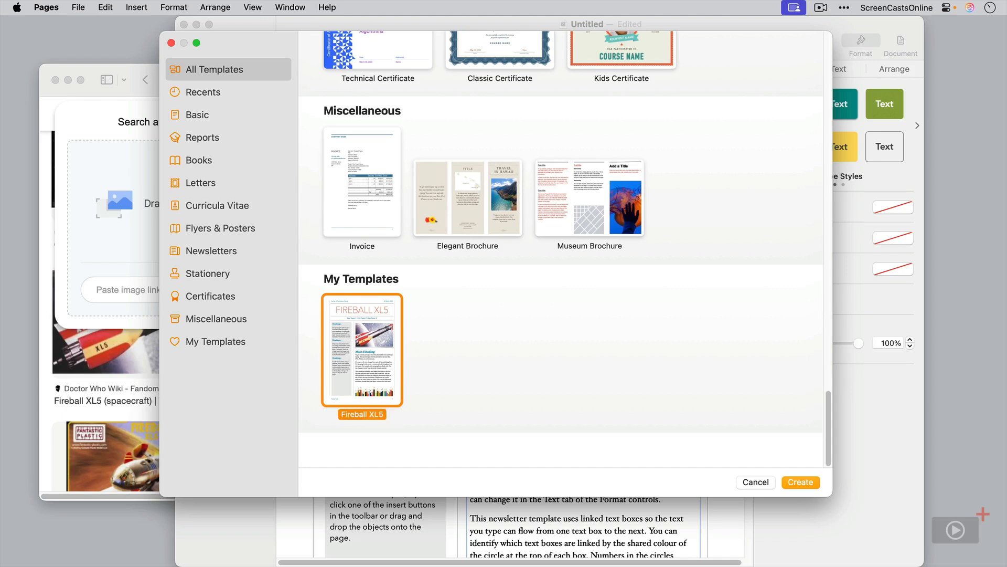
Create a document from the Fireball XL5 template and clear all open windows, deleting the unsaved original newsletter.
left_click(796, 481)
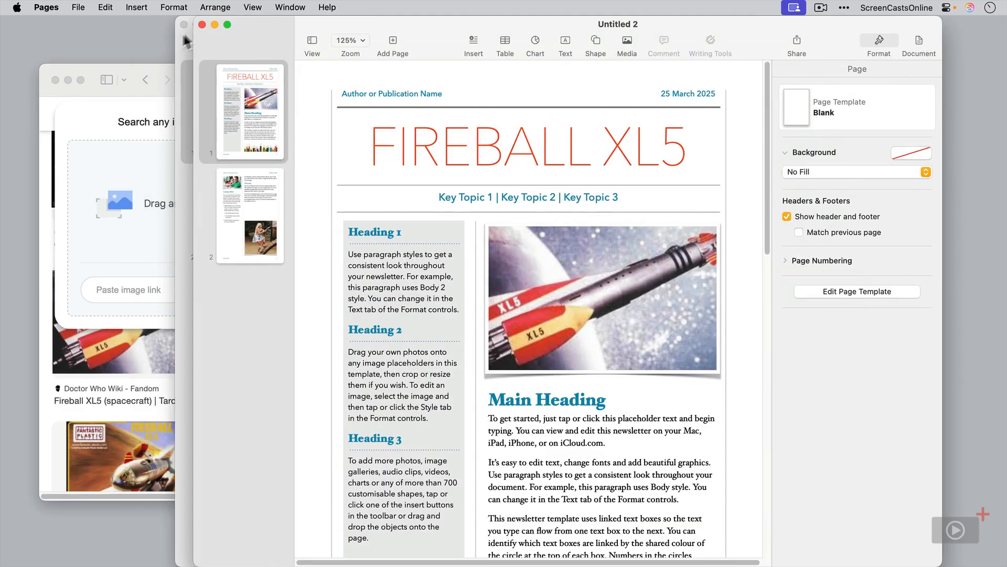
left_click(202, 24)
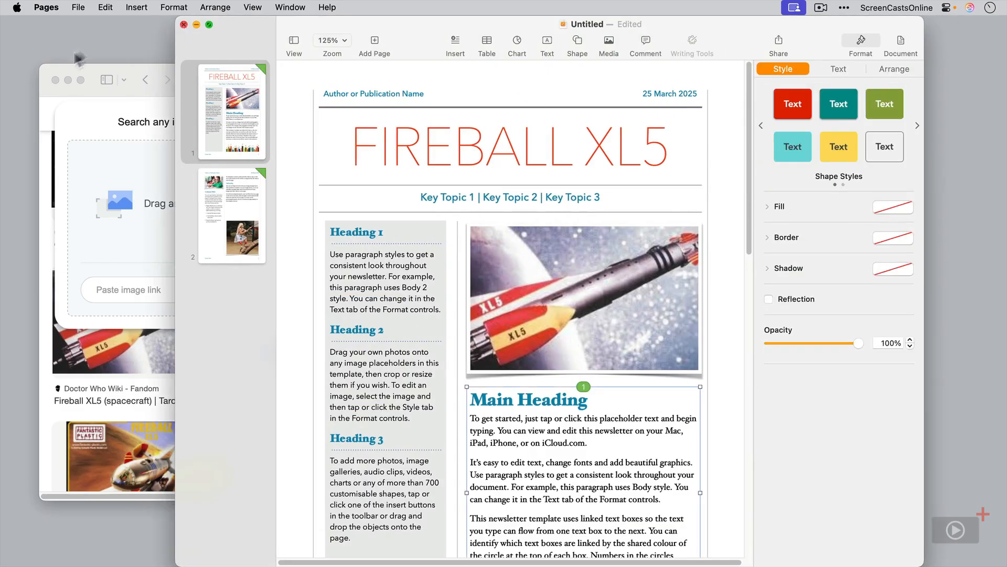
left_click(183, 24)
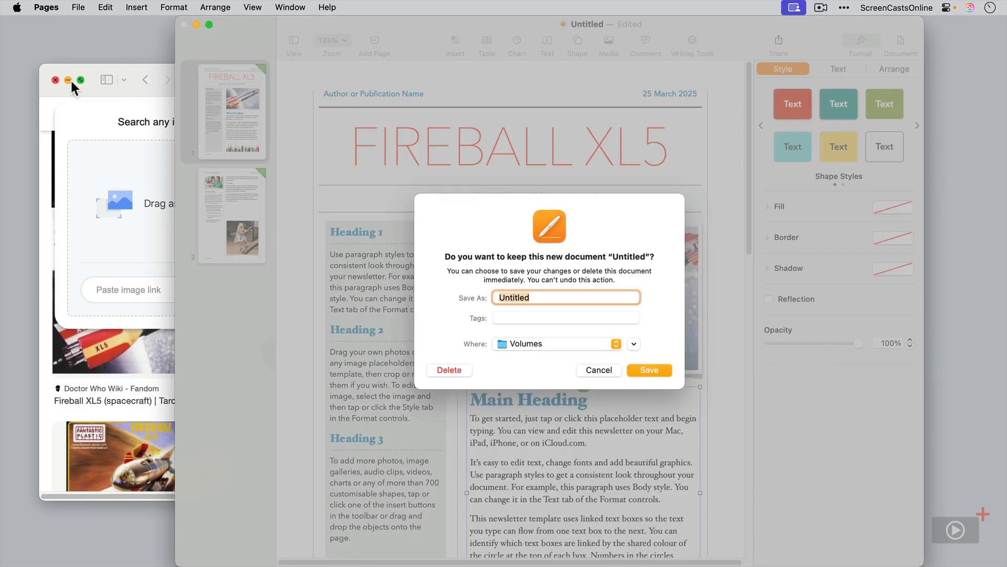
left_click(448, 369)
left_click(70, 79)
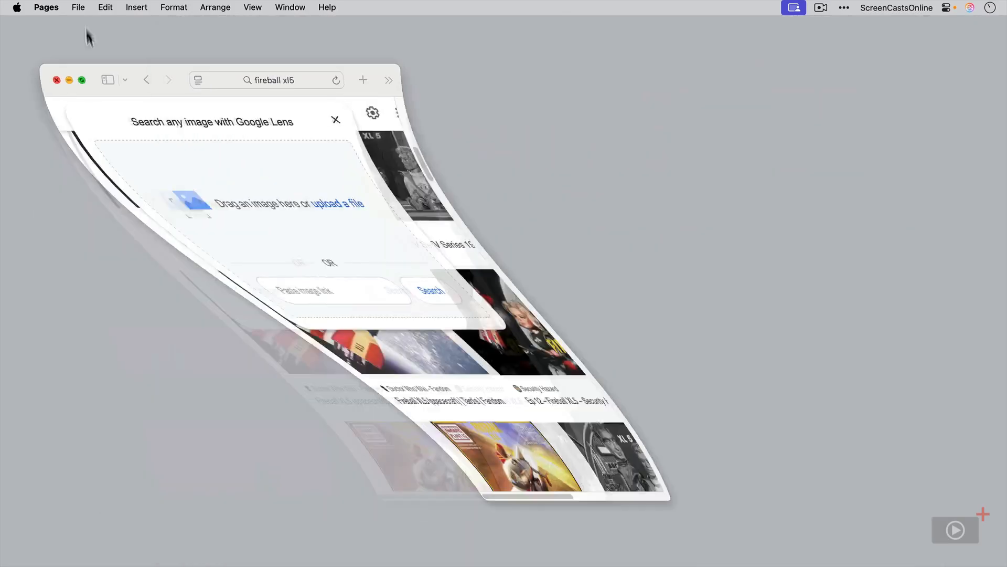
Create a new document from the Fireball XL5 template in the My Templates category.
left_click(80, 8)
left_click(84, 27)
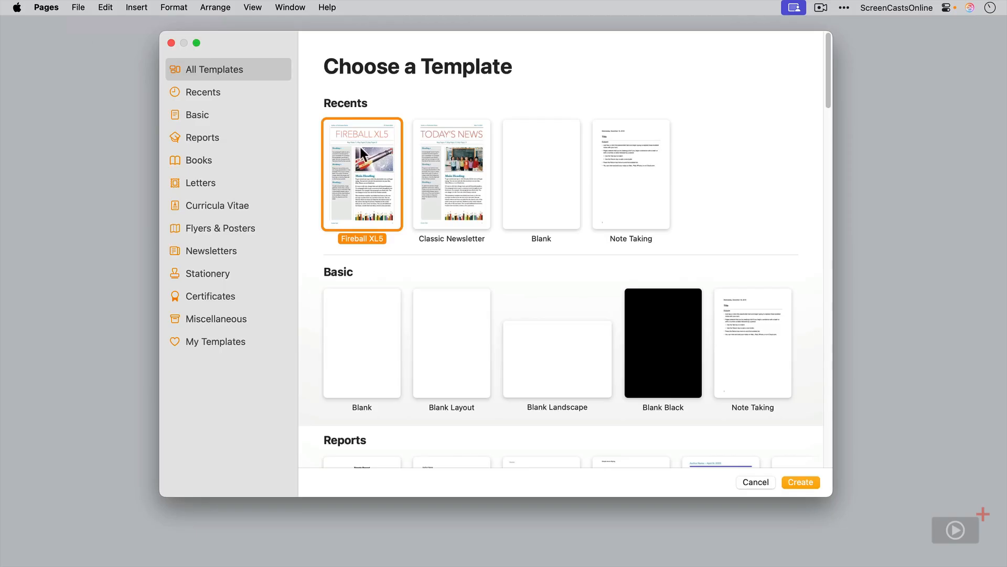
scroll(431, 336, "down", 15)
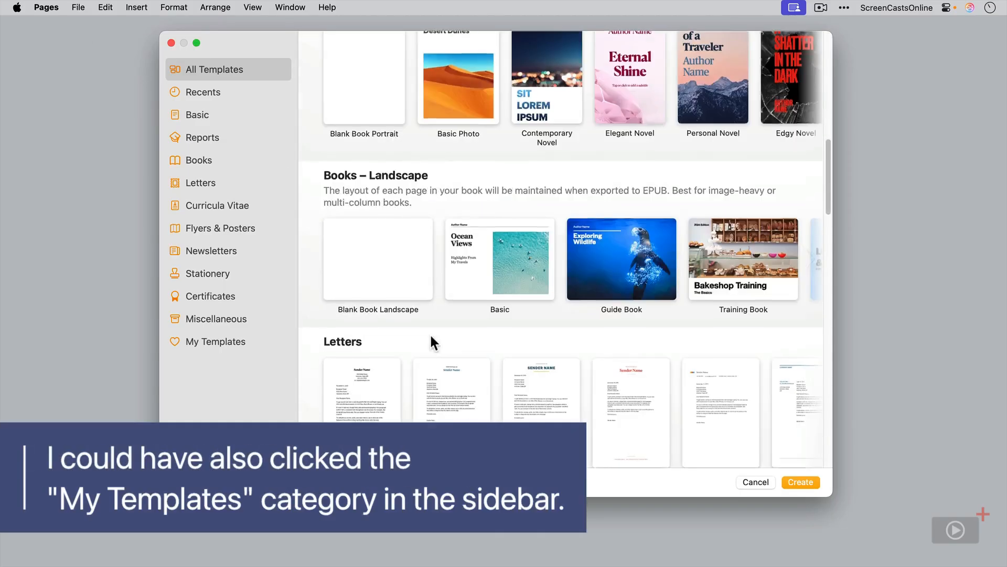
scroll(430, 332, "down", 15)
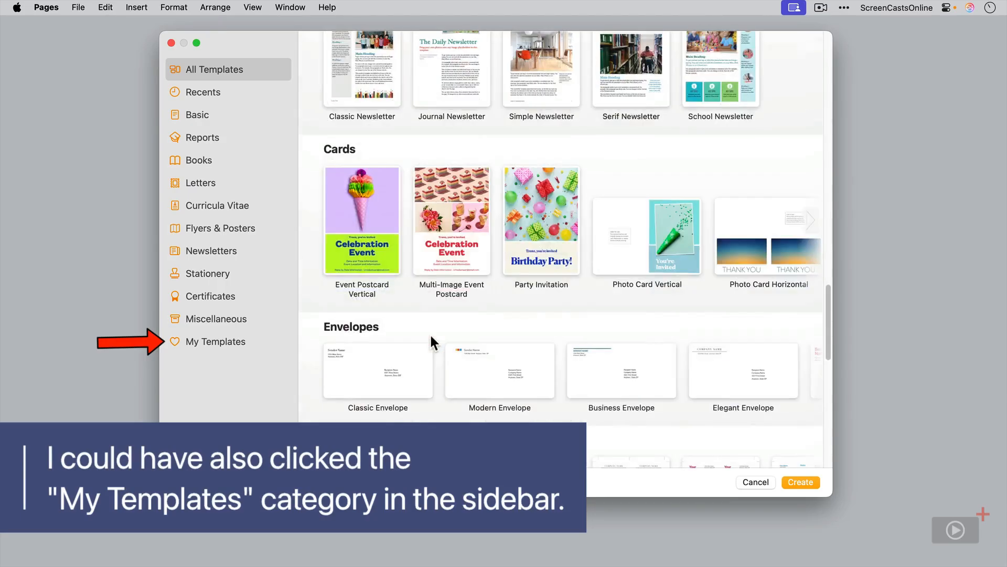
scroll(430, 333, "down", 15)
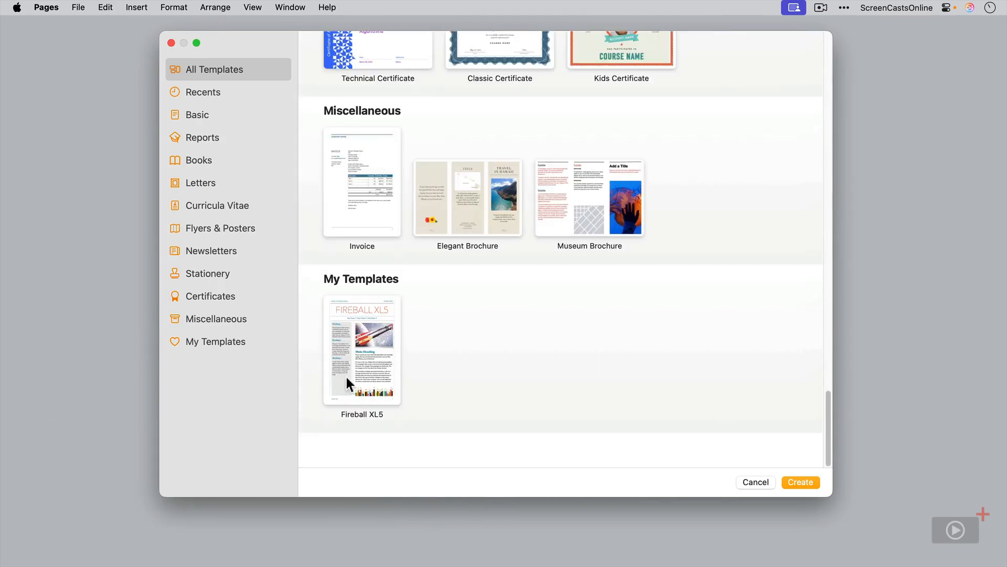
left_click(360, 368)
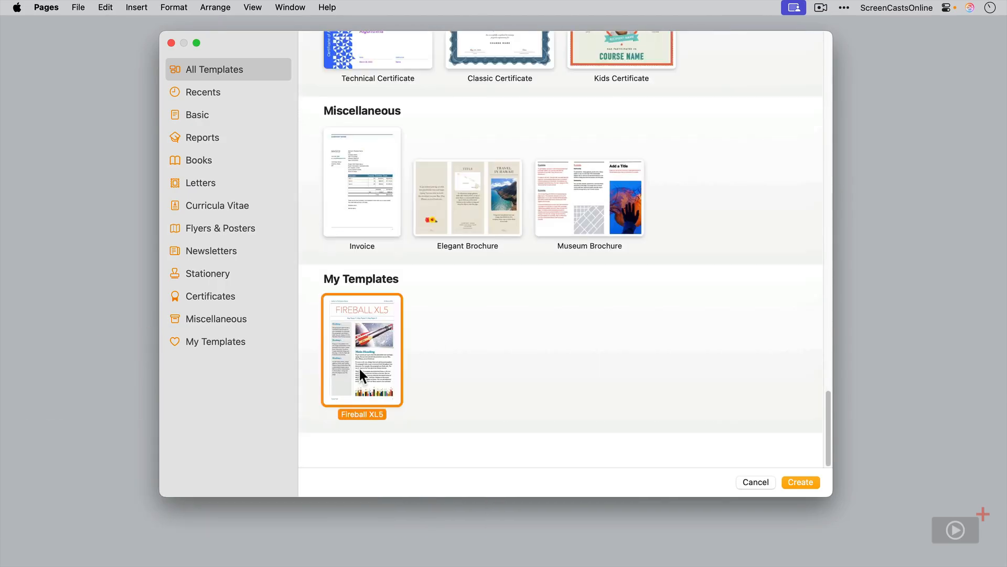
double_click(359, 368)
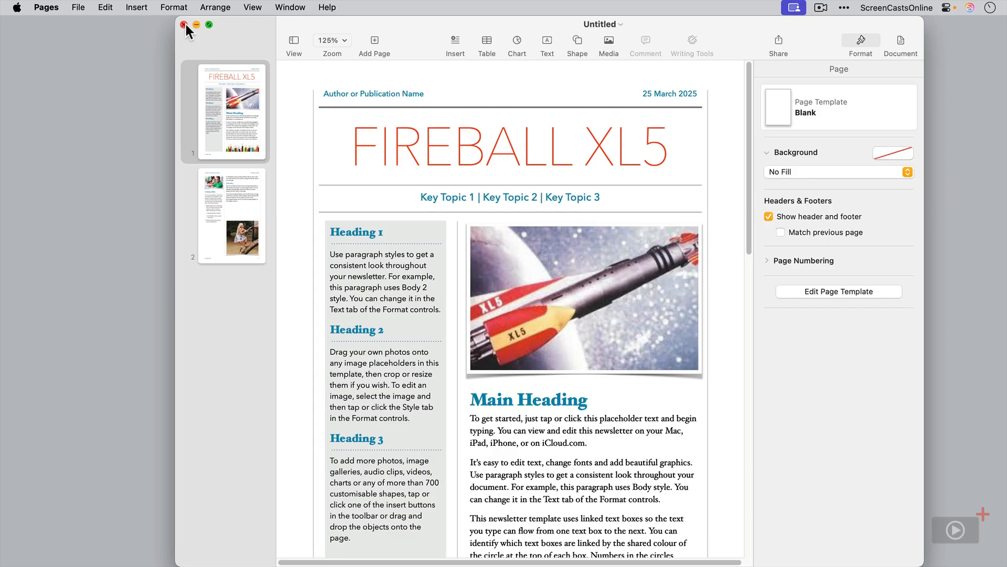
Set Pages to use the Fireball XL5 template by default for new documents.
left_click(43, 9)
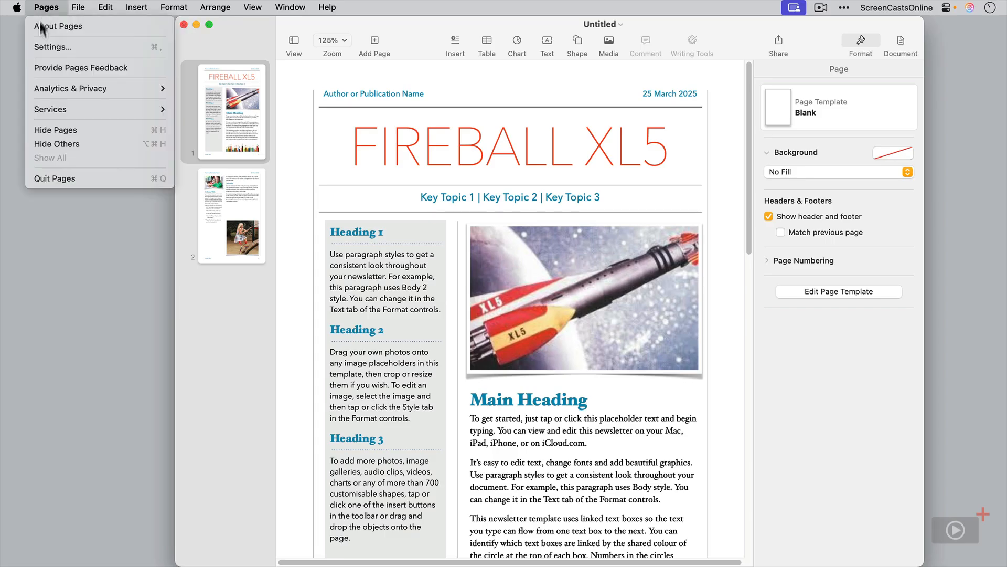
left_click(51, 47)
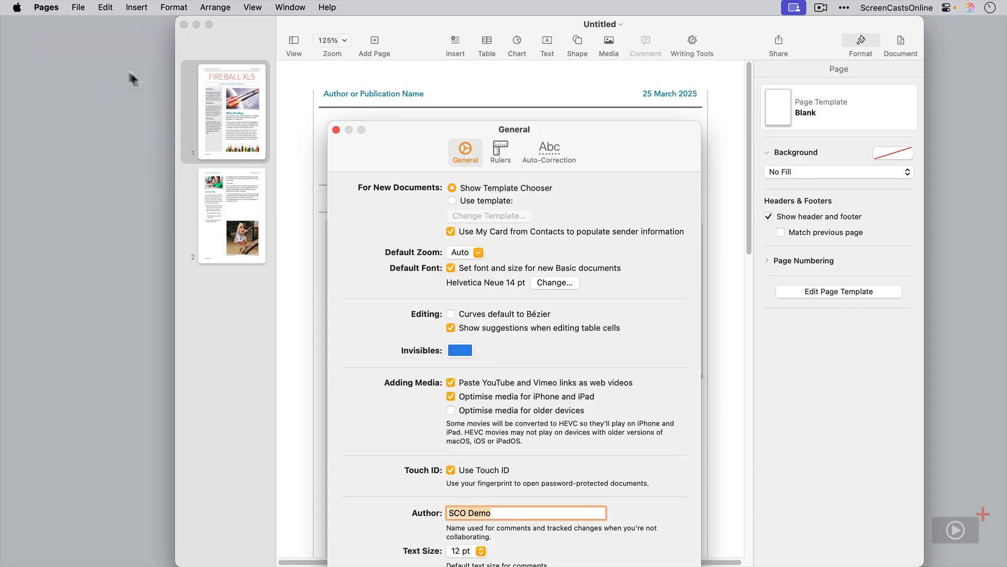
left_click(452, 200)
left_click(487, 216)
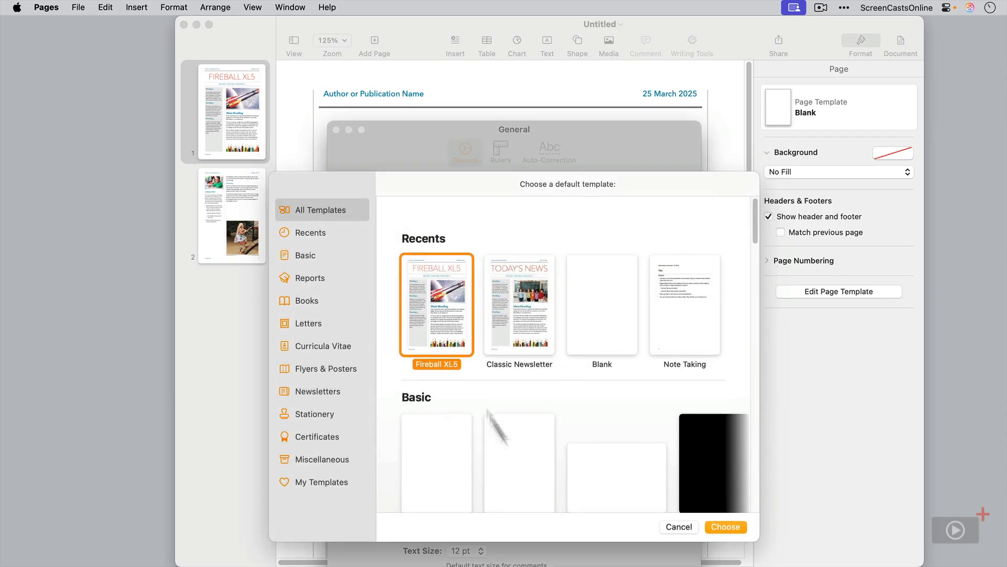
left_click(736, 525)
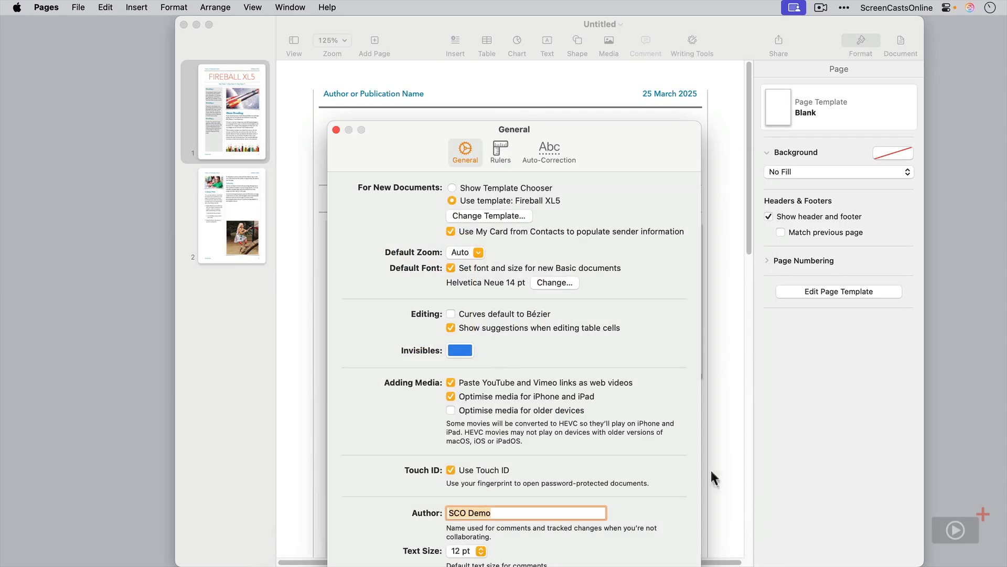
left_click(336, 130)
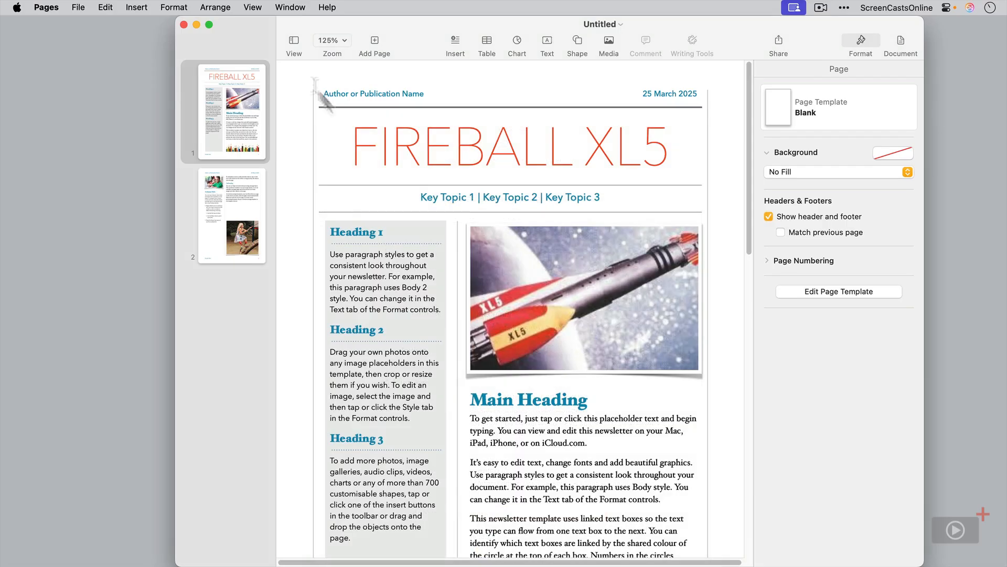
Close the open newsletter and create a new document with the default template.
left_click(184, 25)
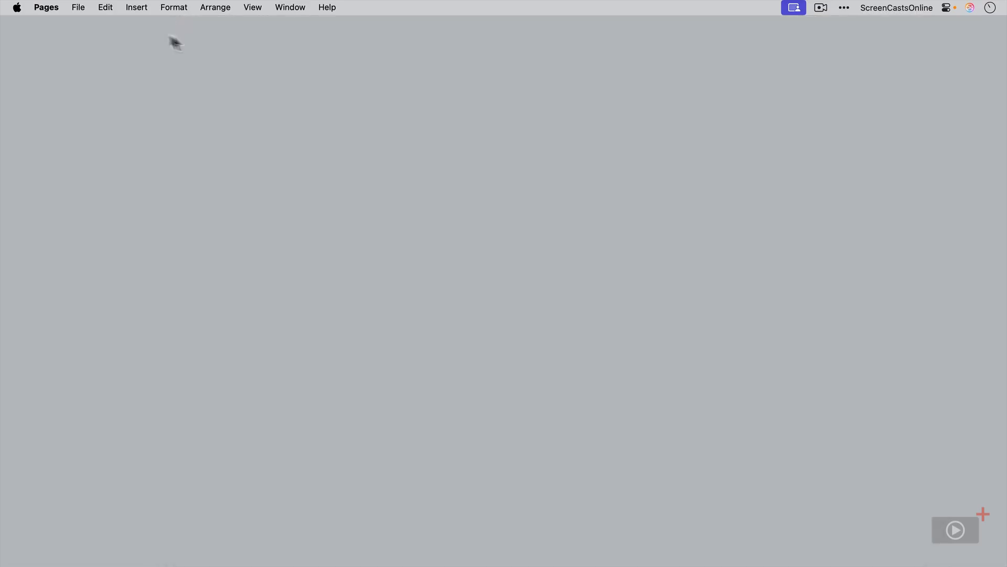
left_click(78, 7)
left_click(84, 26)
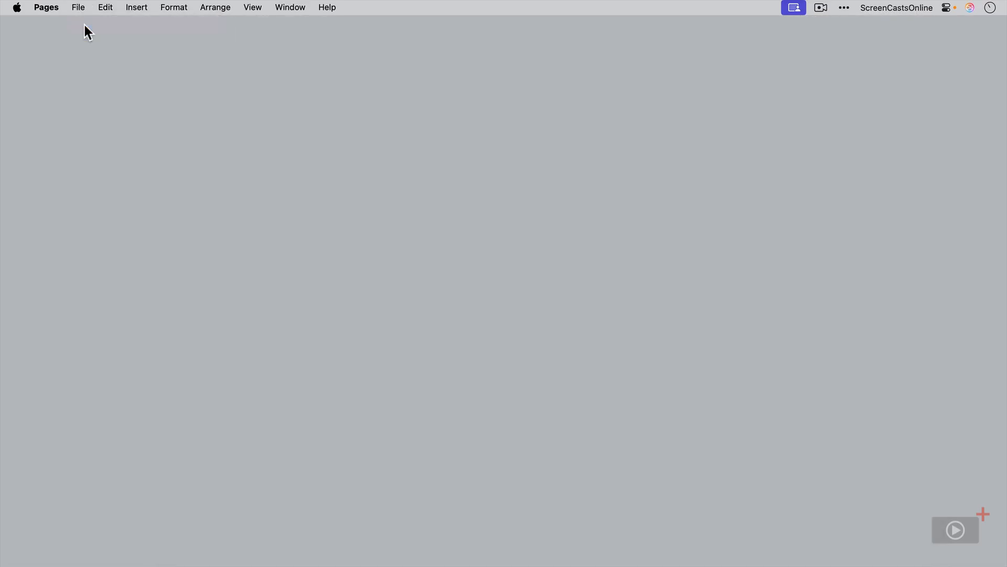